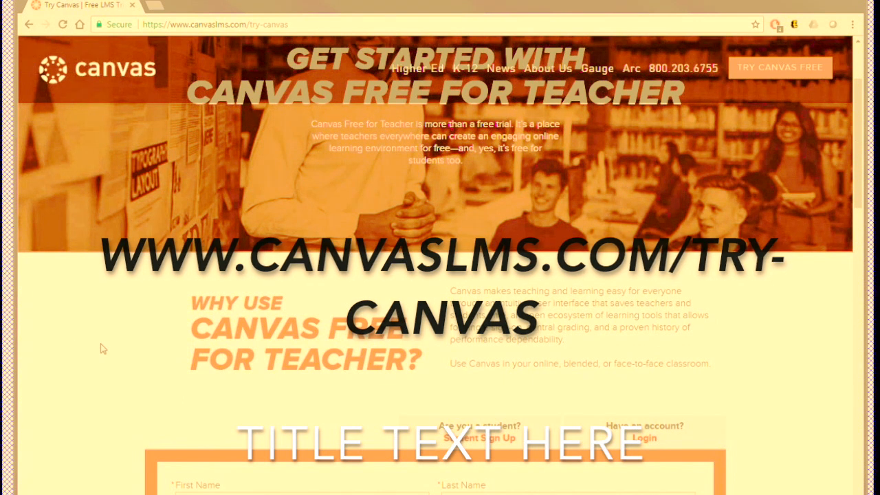
Step: Fill in the teacher's first name and last name on the Canvas Free for Teacher sign-up form
{"action": "scroll", "coordinate": [102, 350], "scroll_direction": "down", "scroll_amount": 1}
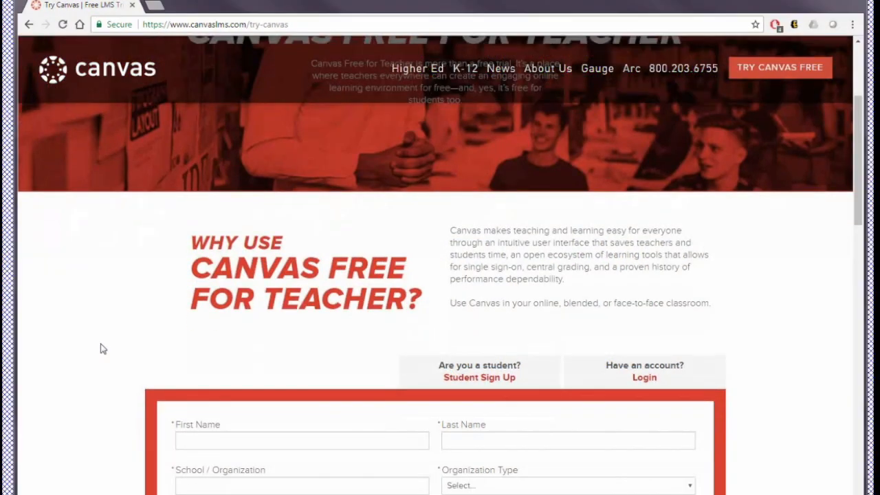
{"action": "scroll", "coordinate": [101, 349], "scroll_direction": "down", "scroll_amount": 2}
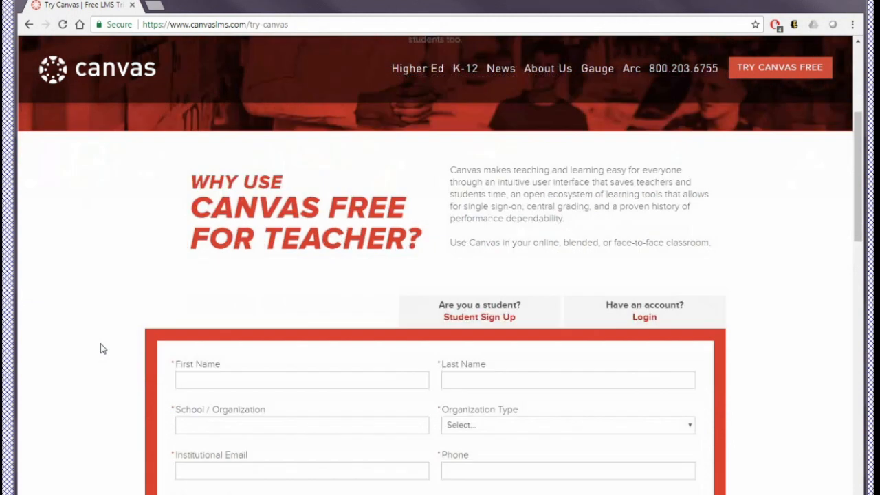
{"action": "scroll", "coordinate": [102, 350], "scroll_direction": "down", "scroll_amount": 1}
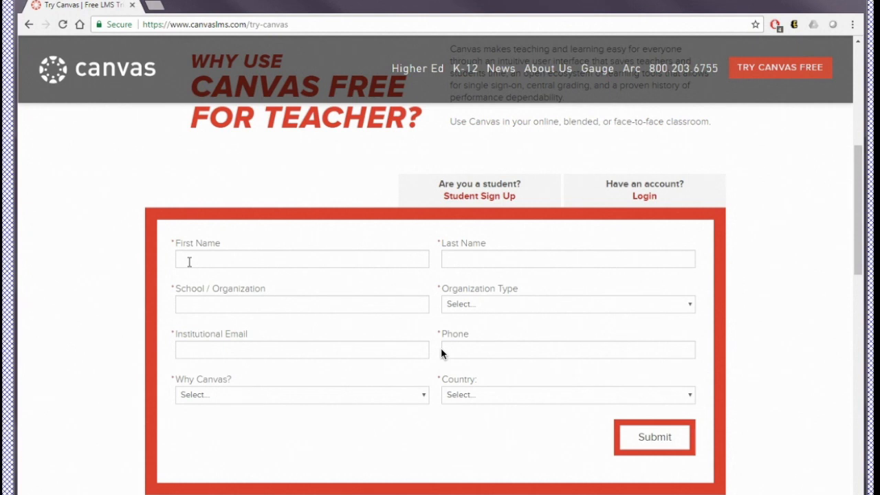
{"action": "left_click", "coordinate": [189, 259]}
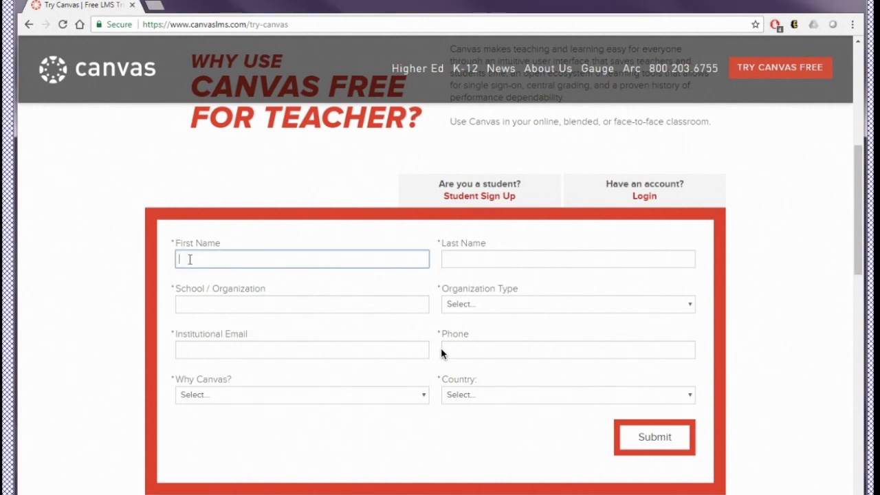
{"action": "key", "text": "Tab"}
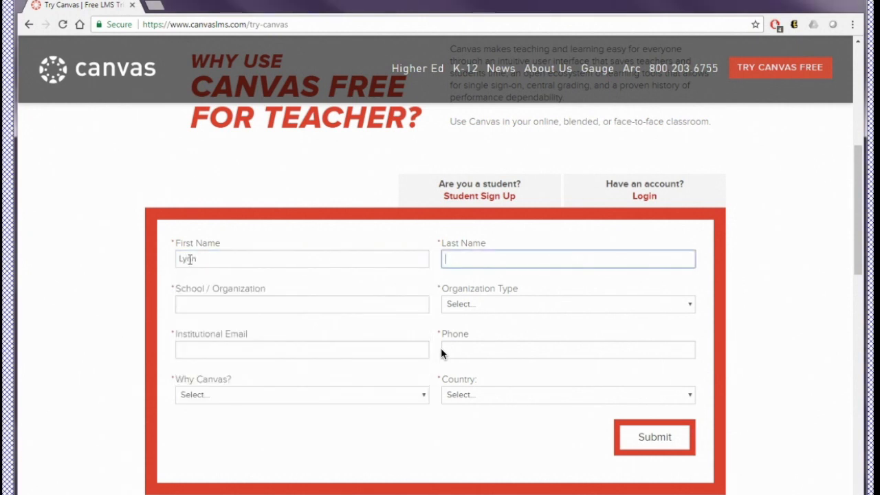
{"action": "key", "text": "Tab"}
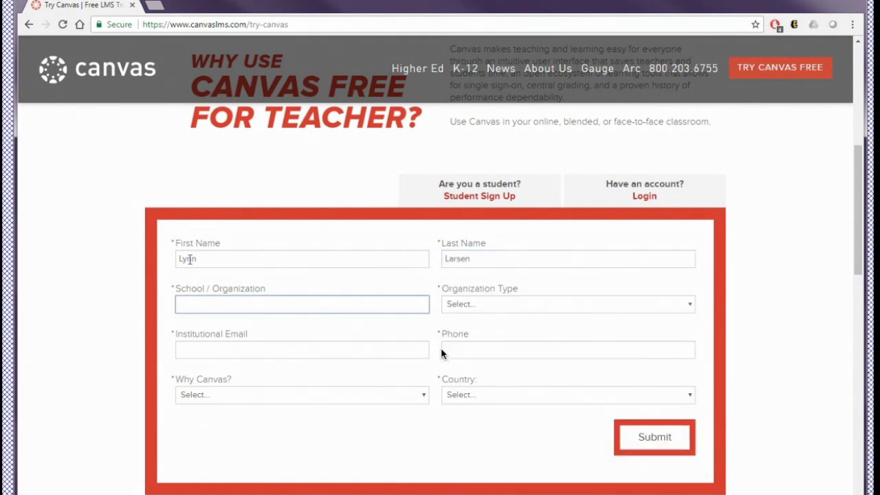
Step: Enter Brandman University as the school and fill the remaining contact fields from the saved autofill entry
{"action": "type", "text": "Brandman"}
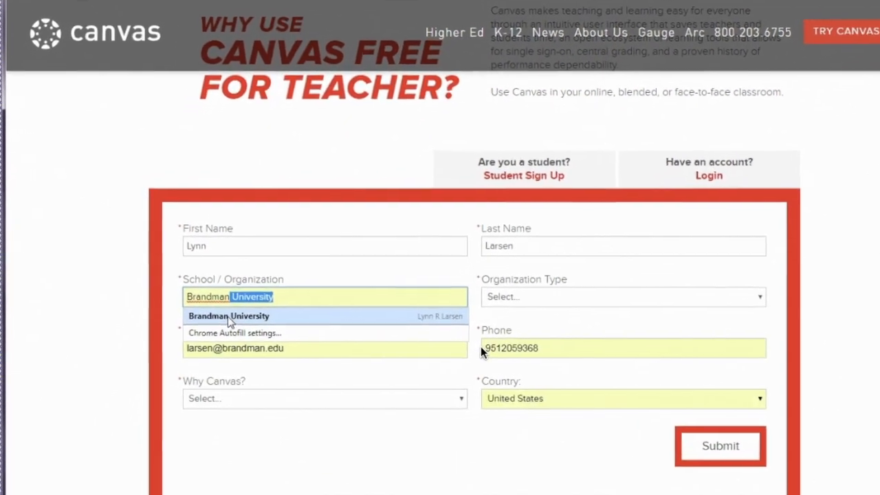
{"action": "left_click", "coordinate": [230, 317]}
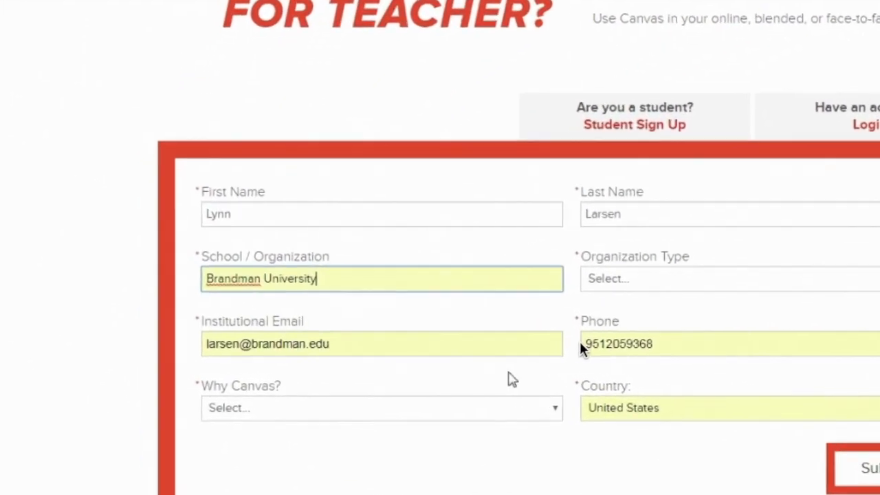
{"action": "left_click_drag", "start_coordinate": [541, 348], "coordinate": [511, 348]}
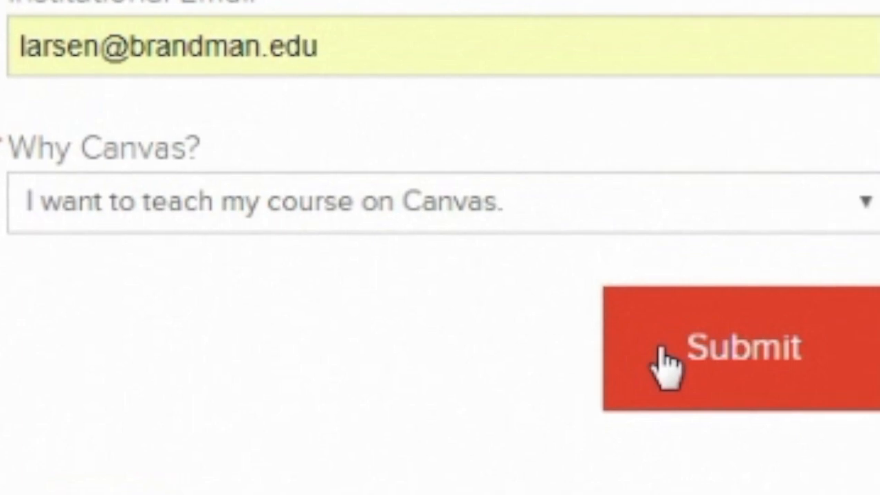
Step: Submit the sign-up form and select all images with bridges in the verification challenge
{"action": "left_click", "coordinate": [701, 370]}
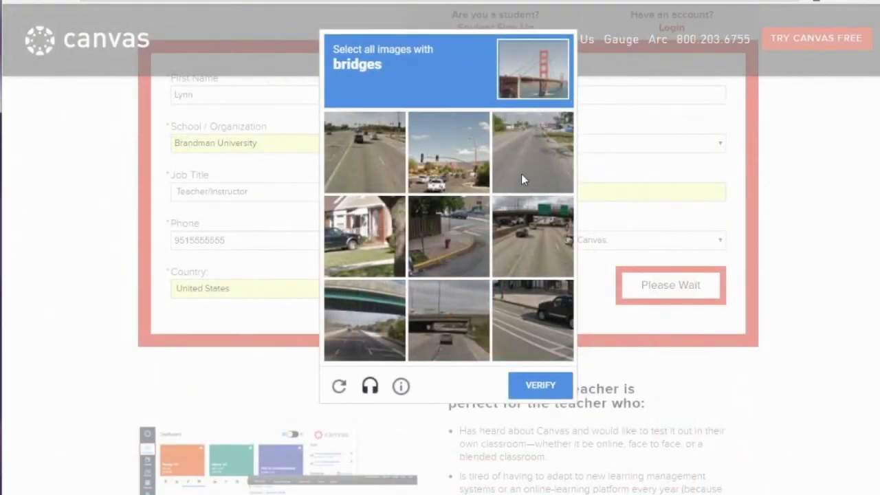
{"action": "left_click", "coordinate": [522, 226]}
{"action": "left_click", "coordinate": [385, 318]}
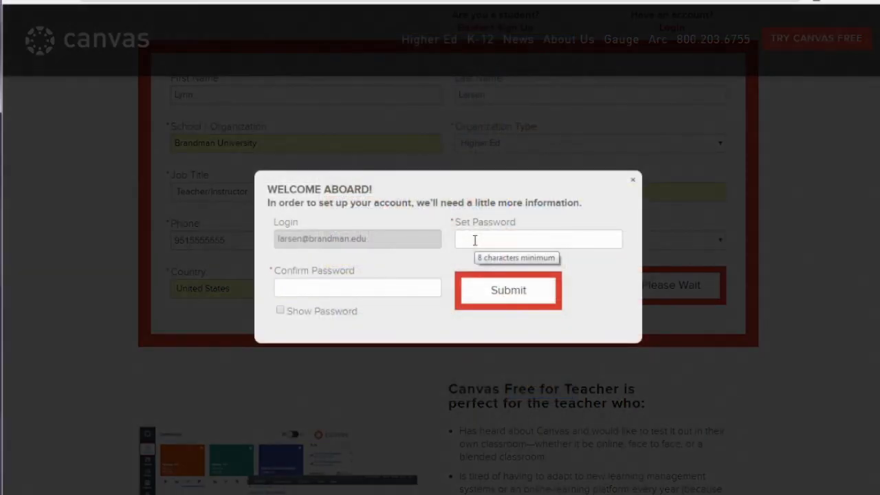
{"action": "left_click", "coordinate": [474, 240]}
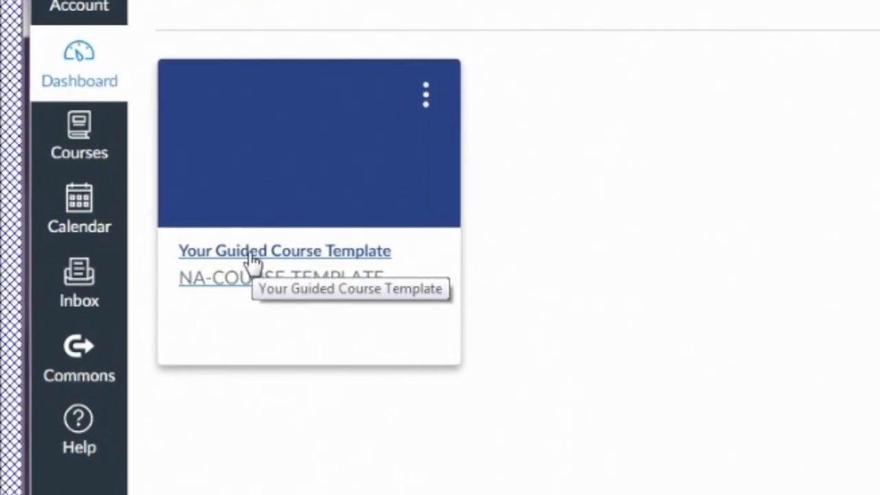
Step: In the settings of the Your Guided Course Template course, upload special education image.jpg as the course image
{"action": "left_click", "coordinate": [289, 267]}
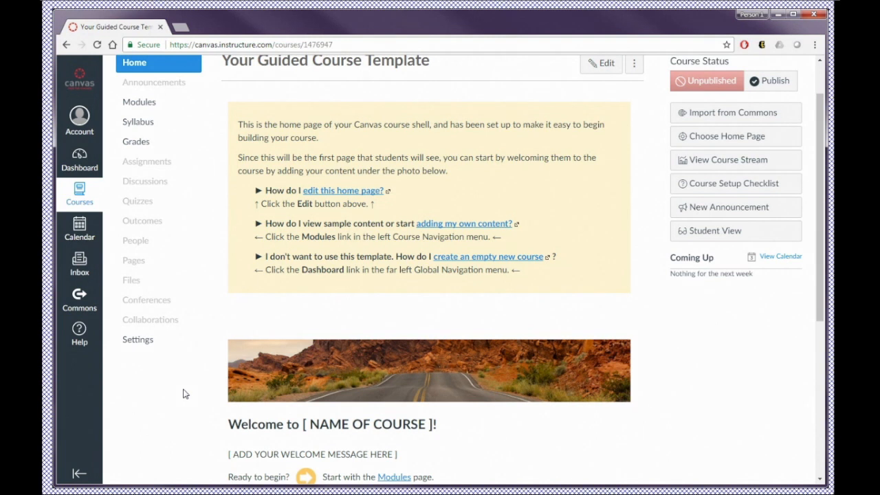
{"action": "left_click", "coordinate": [136, 344]}
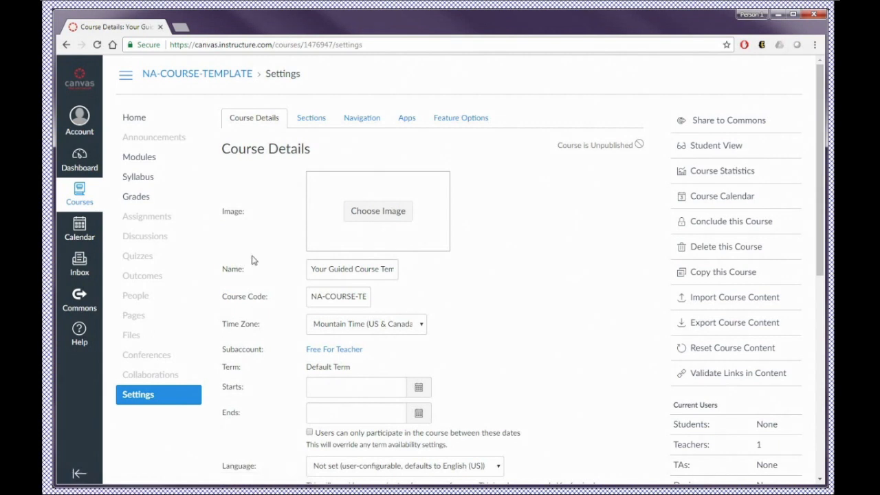
{"action": "left_click", "coordinate": [363, 214]}
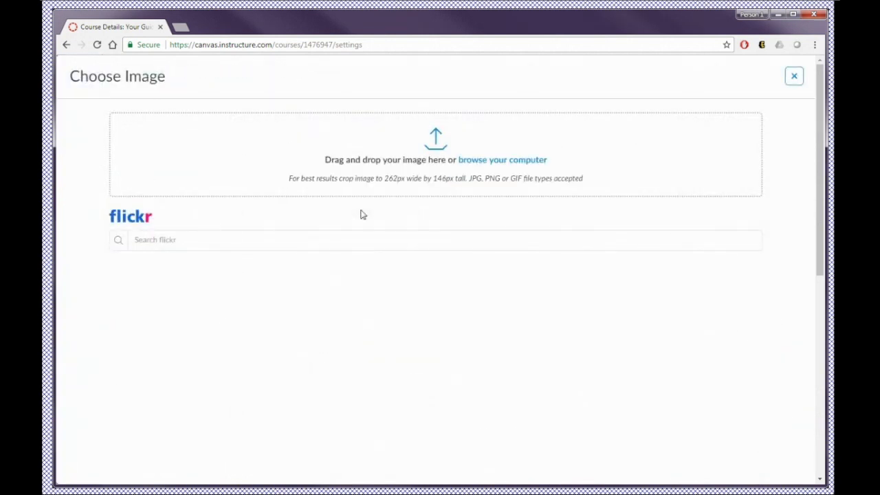
{"action": "left_click", "coordinate": [475, 163]}
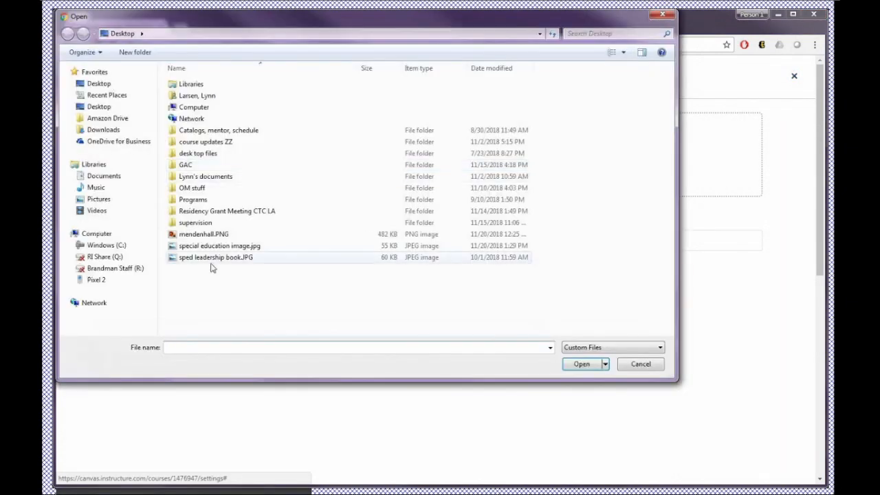
{"action": "left_click", "coordinate": [207, 246]}
{"action": "left_click", "coordinate": [581, 365]}
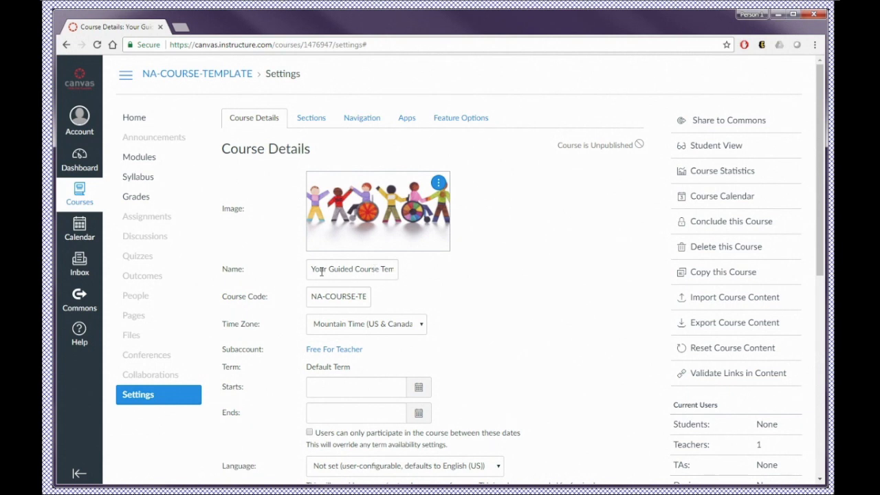
Step: Replace the course name with the instructor's last name in capitals followed by 628DEMO_TERM
{"action": "left_click_drag", "start_coordinate": [313, 271], "coordinate": [404, 281]}
{"action": "key", "text": "BackSpace"}
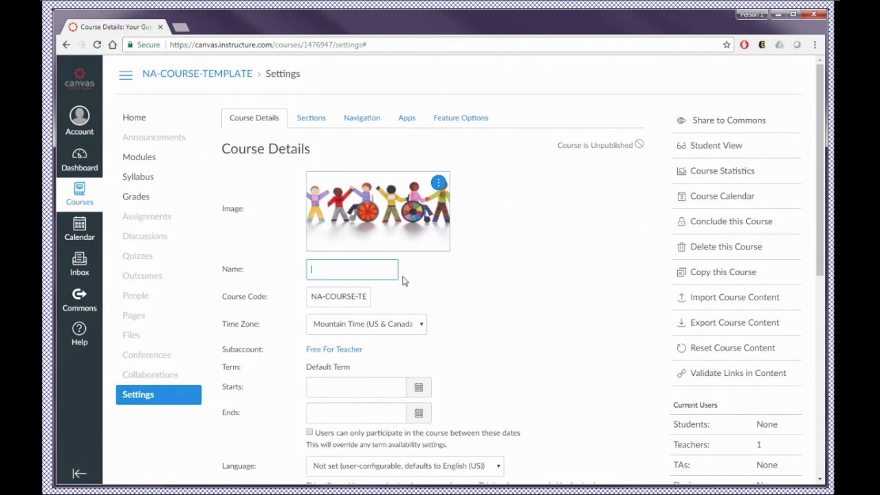
{"action": "type", "text": "LARSEN"}
{"action": "type", "text": "6"}
{"action": "type", "text": "28"}
{"action": "type", "text": "DEMO"}
{"action": "type", "text": "_TERM"}
Step: Change the course name to the instructor's last name directly followed by SPED, removing the 628DEMO_TERM part
{"action": "left_click", "coordinate": [328, 268]}
{"action": "type", "text": "PED"}
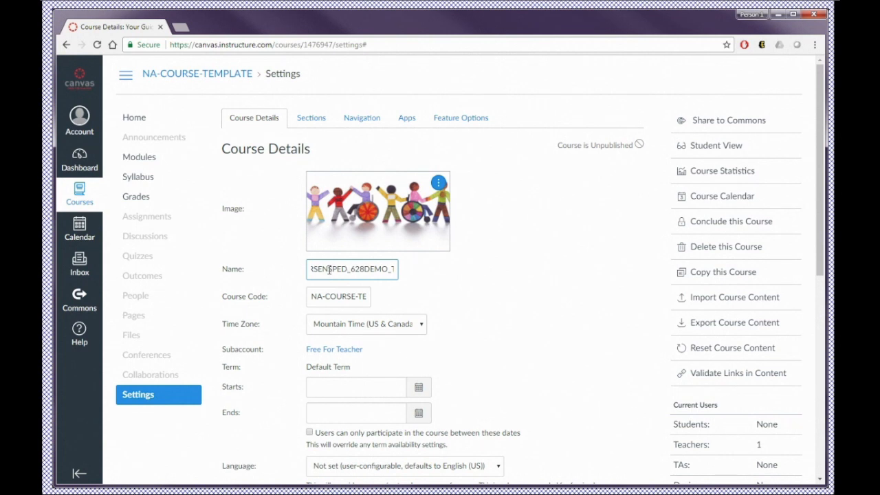
{"action": "left_click_drag", "start_coordinate": [348, 272], "coordinate": [396, 271]}
{"action": "key", "text": "BackSpace"}
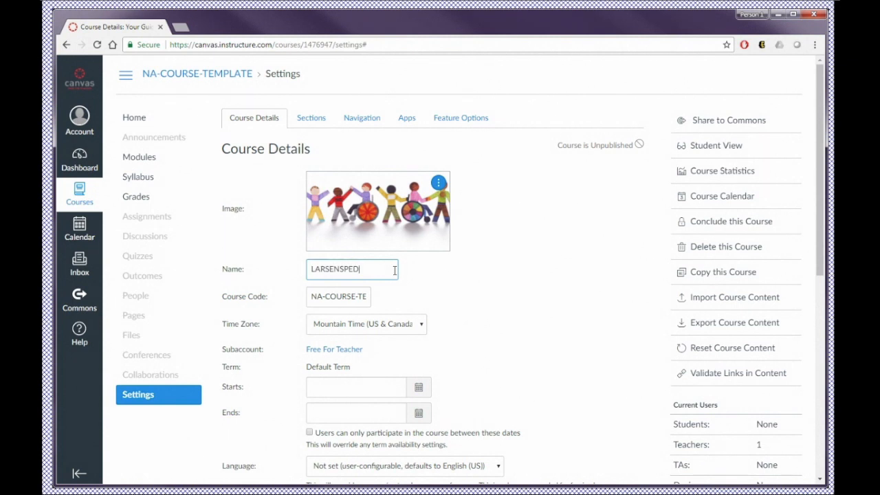
Step: Set the course code to the instructor's last name followed by _628DEMO-Spr1
{"action": "left_click", "coordinate": [313, 297]}
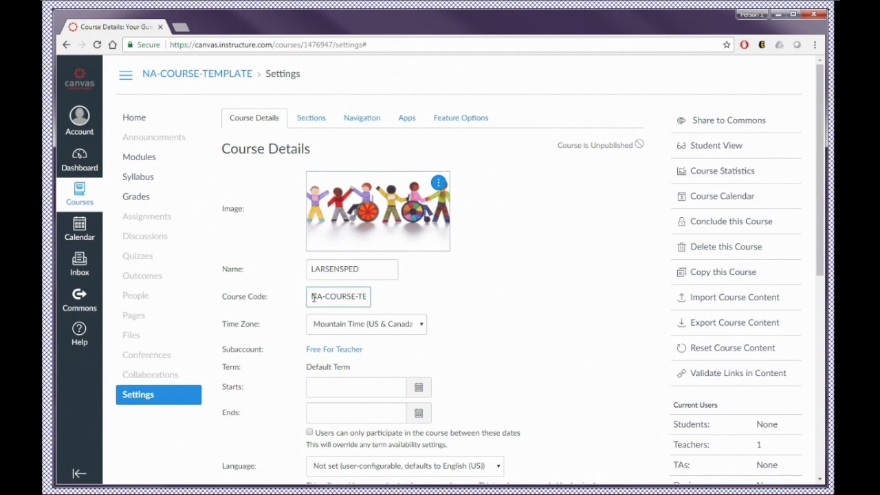
{"action": "left_click_drag", "start_coordinate": [310, 297], "coordinate": [396, 303]}
{"action": "type", "text": "LARSEN"}
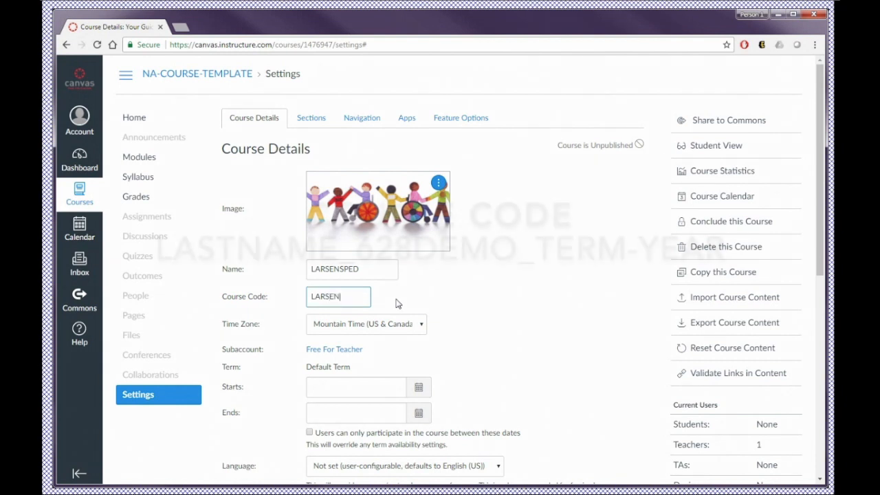
{"action": "type", "text": "_6"}
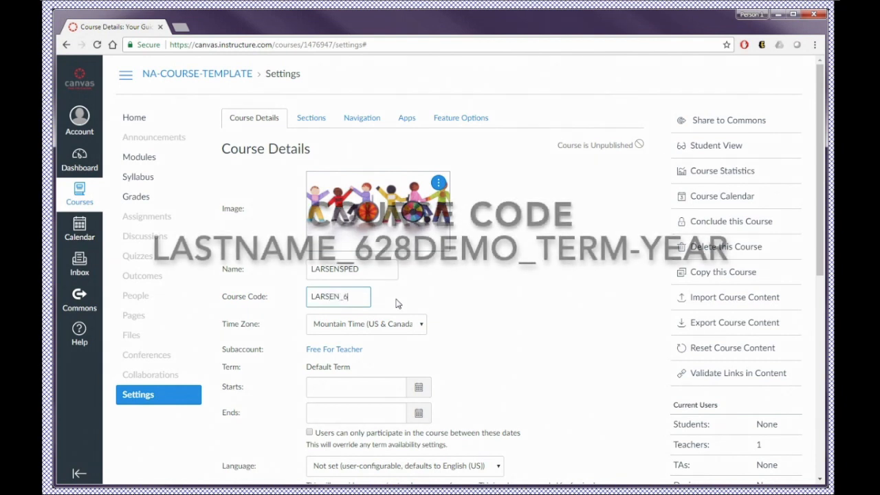
{"action": "type", "text": "28DE"}
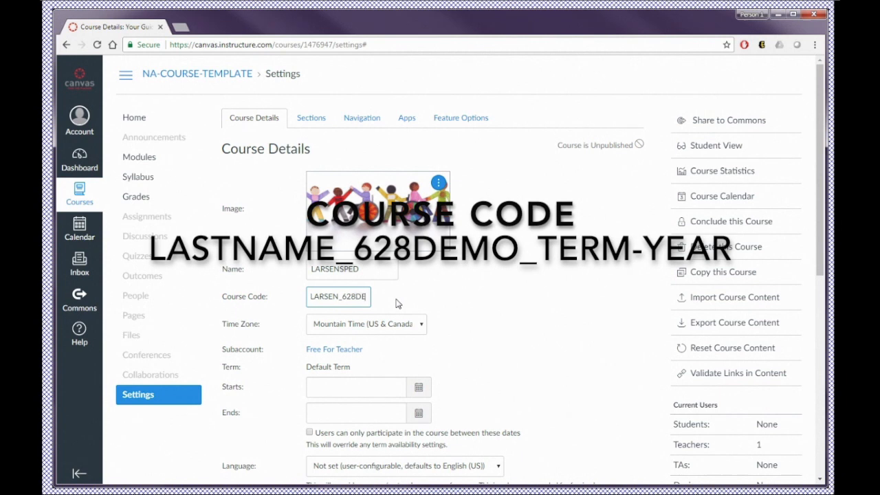
{"action": "type", "text": "MO-"}
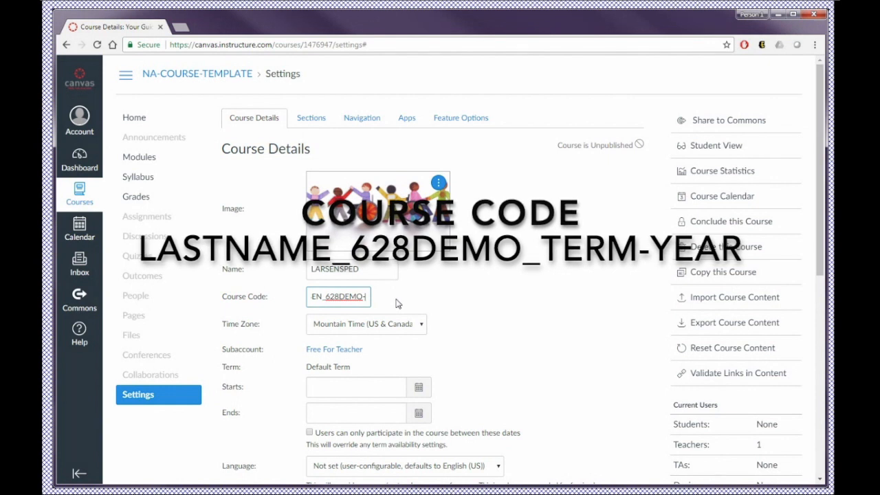
{"action": "type", "text": "Spr"}
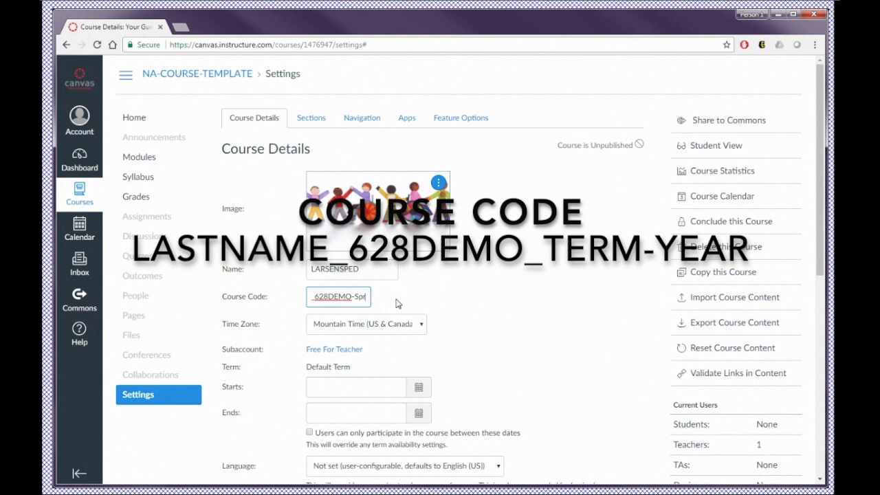
{"action": "type", "text": "1"}
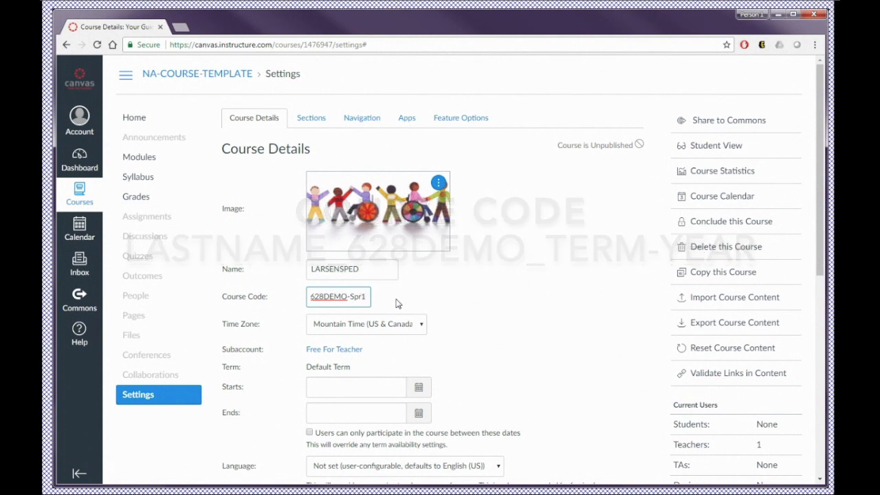
Step: Append ASSESS to the course name and set the course time zone to Pacific Time (US & Canada)
{"action": "left_click", "coordinate": [363, 268]}
{"action": "type", "text": "ASSESS"}
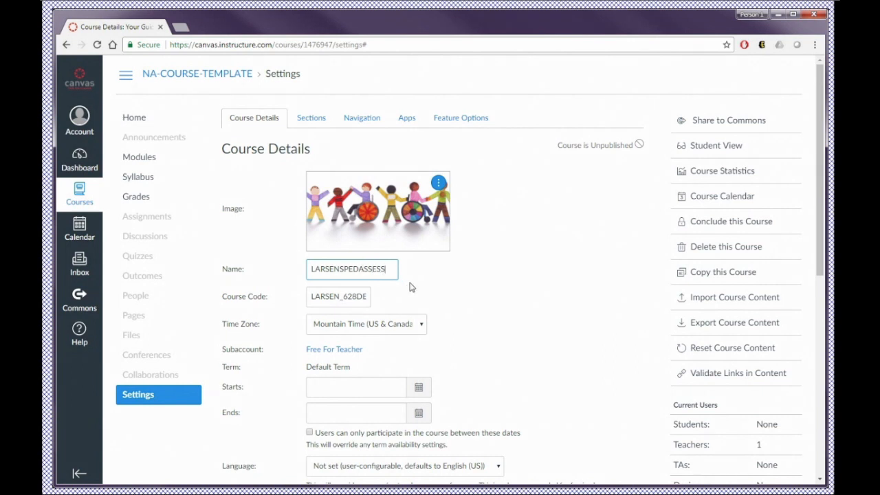
{"action": "left_click", "coordinate": [402, 330]}
{"action": "left_click", "coordinate": [385, 139]}
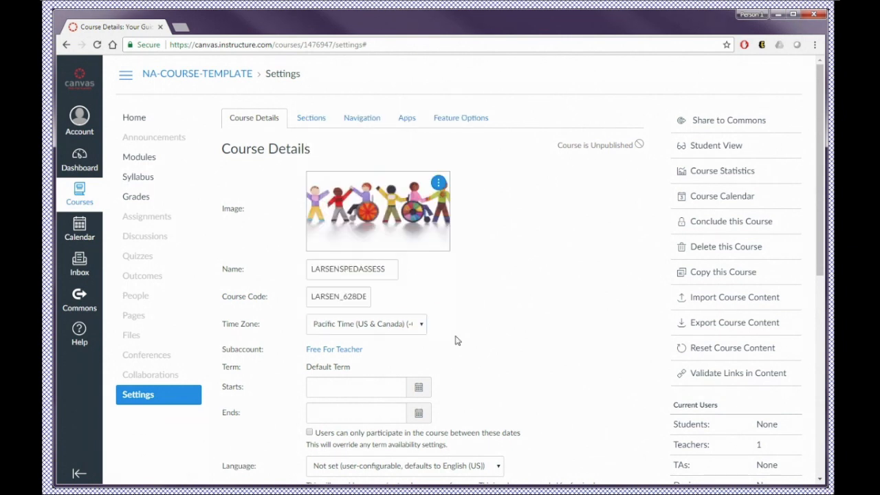
Step: Expand the additional course options below the course description
{"action": "scroll", "coordinate": [456, 340], "scroll_direction": "down", "scroll_amount": 1}
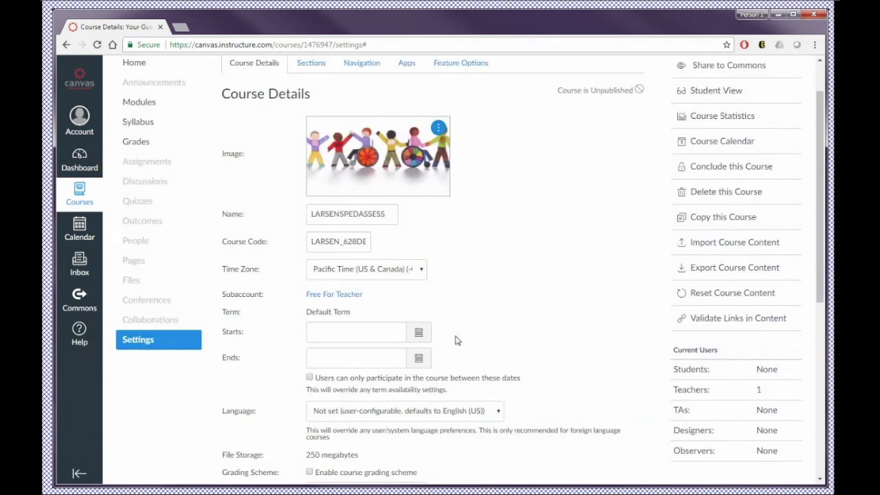
{"action": "scroll", "coordinate": [456, 340], "scroll_direction": "down", "scroll_amount": 3}
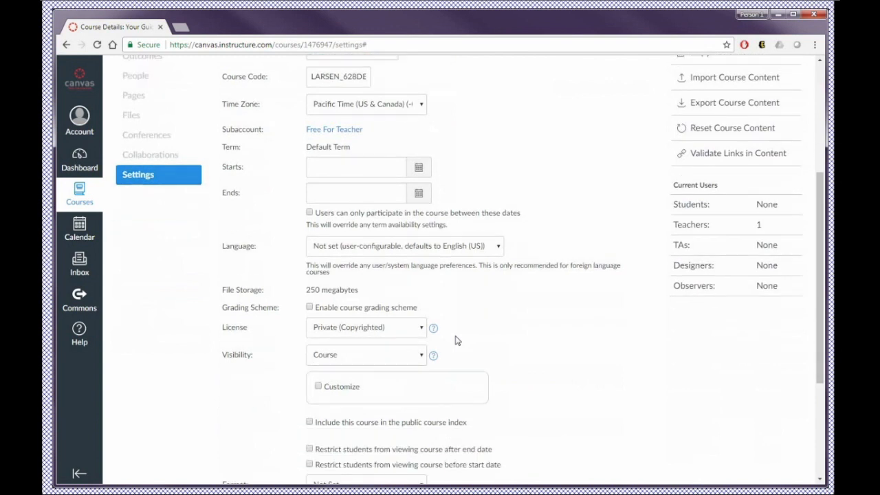
{"action": "scroll", "coordinate": [456, 340], "scroll_direction": "down", "scroll_amount": 2}
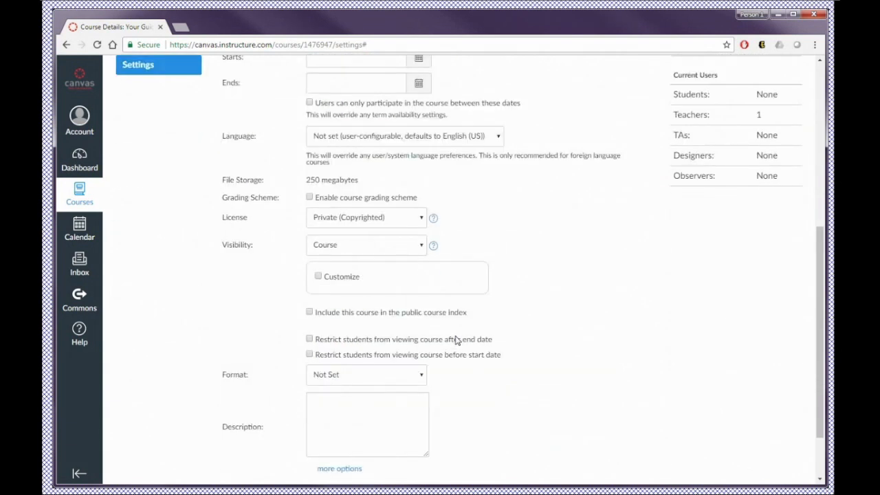
{"action": "scroll", "coordinate": [456, 340], "scroll_direction": "down", "scroll_amount": 2}
{"action": "scroll", "coordinate": [307, 401], "scroll_direction": "up", "scroll_amount": 1}
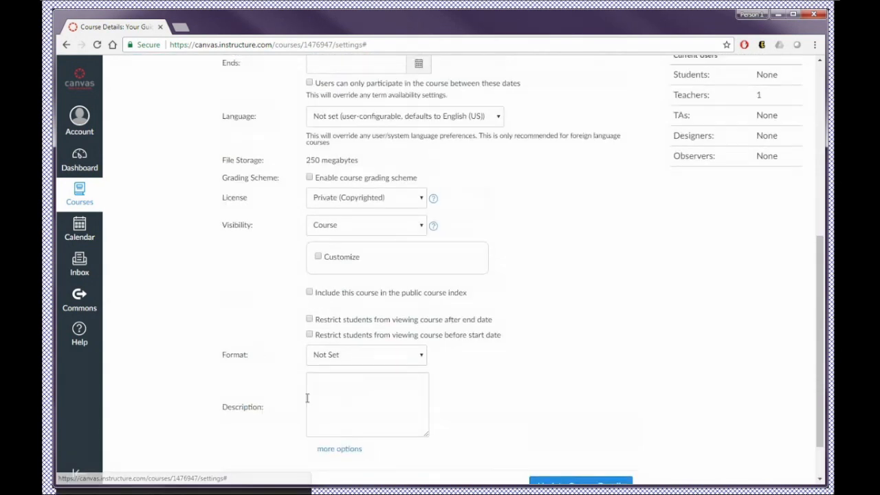
{"action": "scroll", "coordinate": [306, 400], "scroll_direction": "down", "scroll_amount": 1}
{"action": "left_click", "coordinate": [325, 400]}
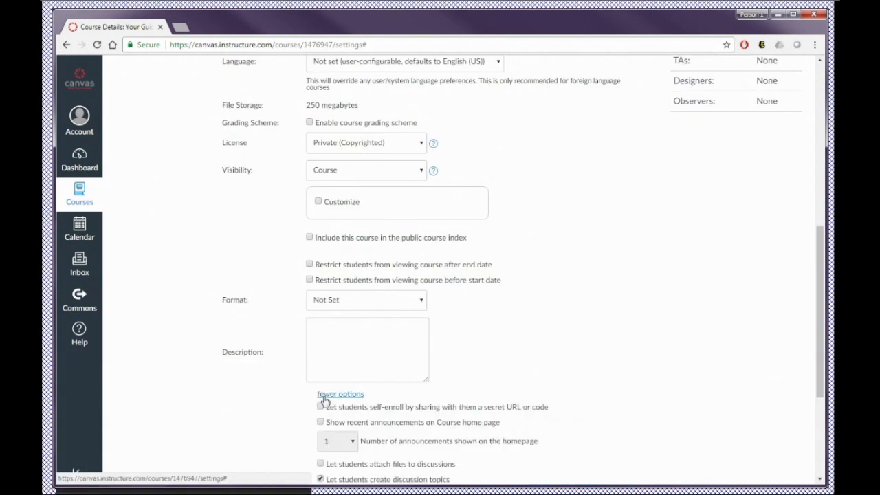
{"action": "scroll", "coordinate": [295, 401], "scroll_direction": "down", "scroll_amount": 3}
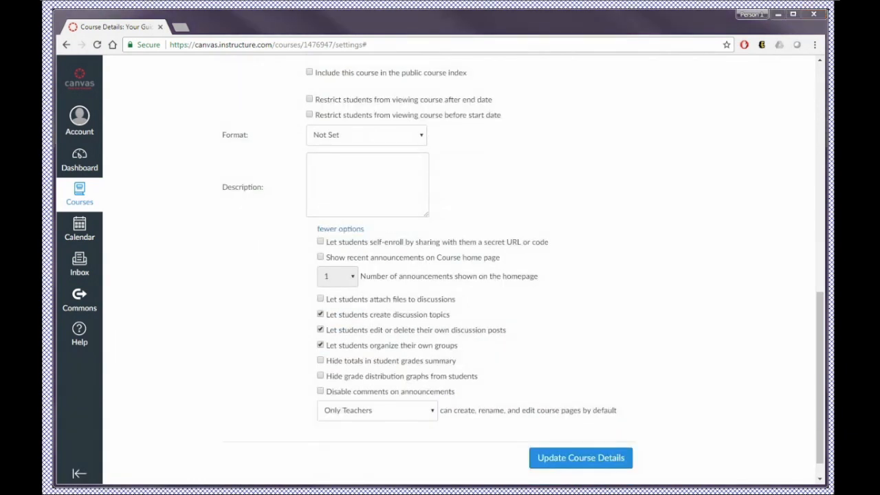
Step: Show recent announcements on the course home page and set the number of announcements shown to 3
{"action": "left_click", "coordinate": [321, 259]}
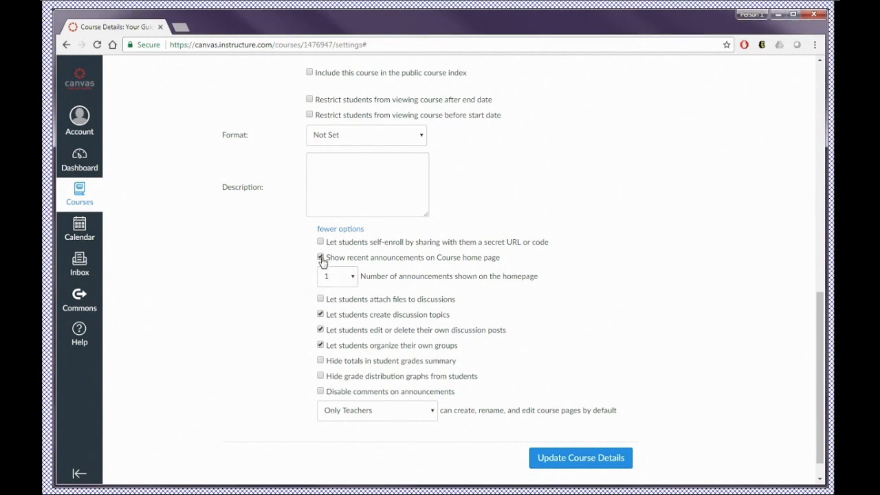
{"action": "left_click", "coordinate": [353, 278]}
{"action": "left_click", "coordinate": [337, 314]}
Step: Allow students to attach files to discussions, disallow creating discussion topics and organizing their own groups, and update the course details
{"action": "left_click", "coordinate": [320, 301]}
{"action": "left_click", "coordinate": [319, 346]}
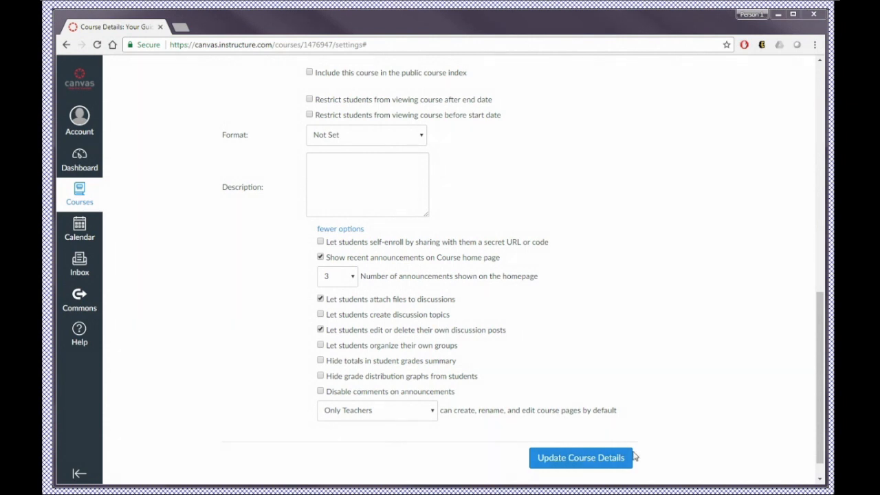
{"action": "left_click", "coordinate": [571, 459]}
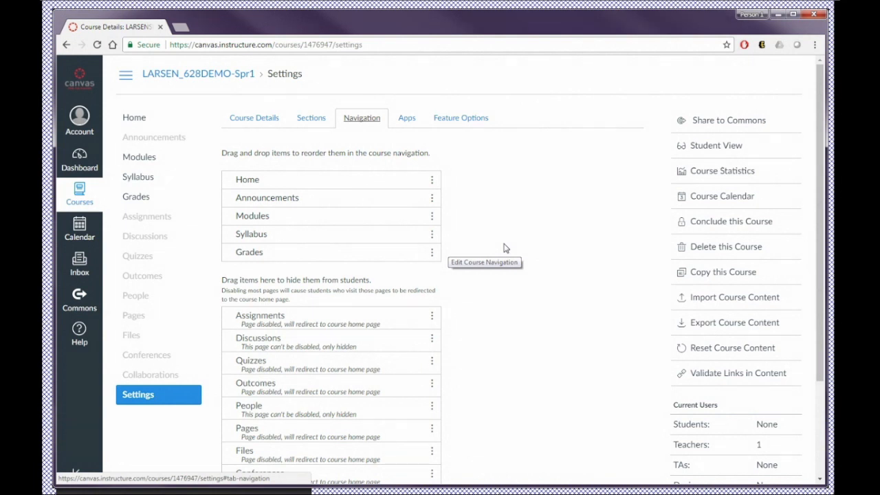
Step: Disable Syllabus and enable Discussions in the course navigation
{"action": "left_click", "coordinate": [432, 235]}
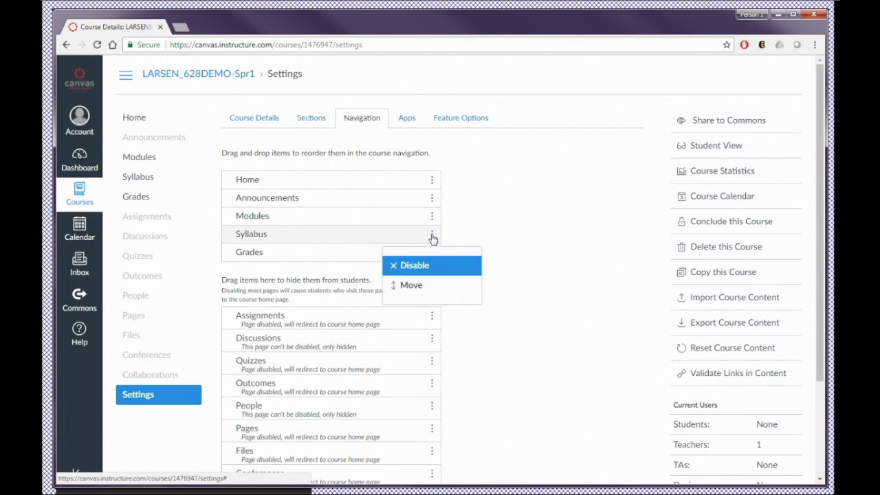
{"action": "left_click", "coordinate": [413, 266]}
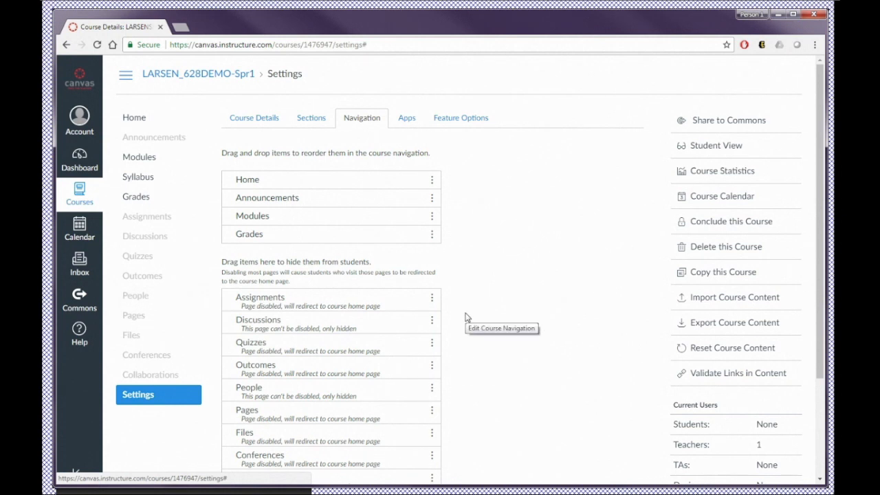
{"action": "left_click", "coordinate": [432, 323]}
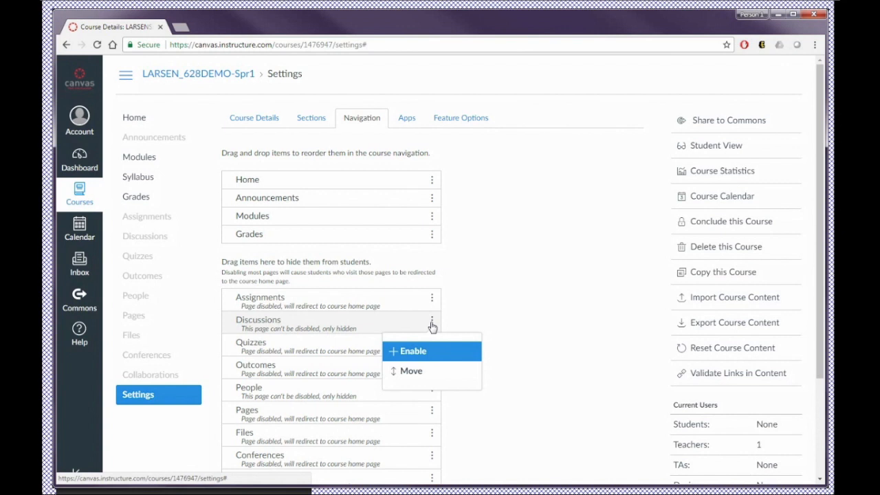
{"action": "left_click", "coordinate": [410, 352]}
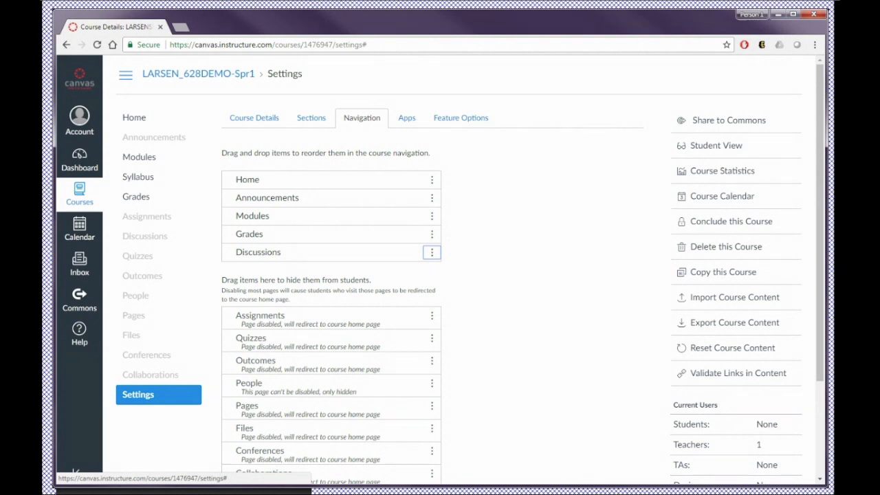
Step: Move Discussions between Modules and Grades in the course navigation and save the navigation settings
{"action": "left_click_drag", "start_coordinate": [271, 257], "coordinate": [275, 232]}
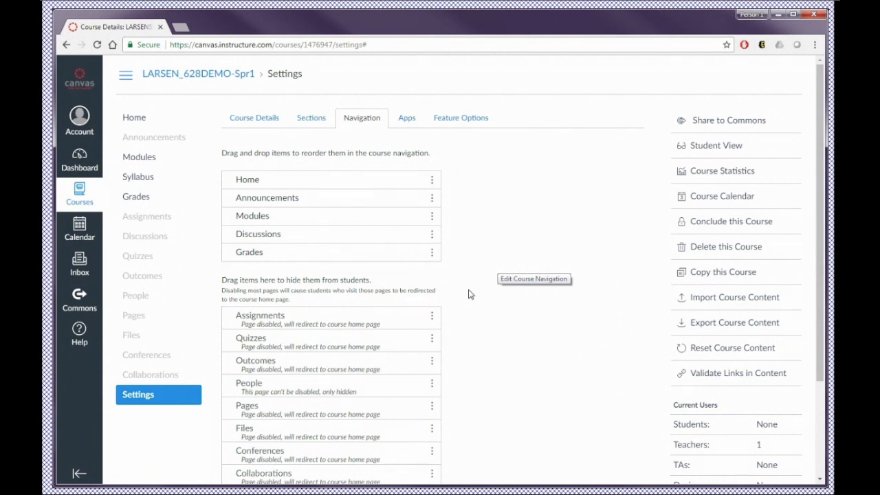
{"action": "scroll", "coordinate": [470, 294], "scroll_direction": "down", "scroll_amount": 3}
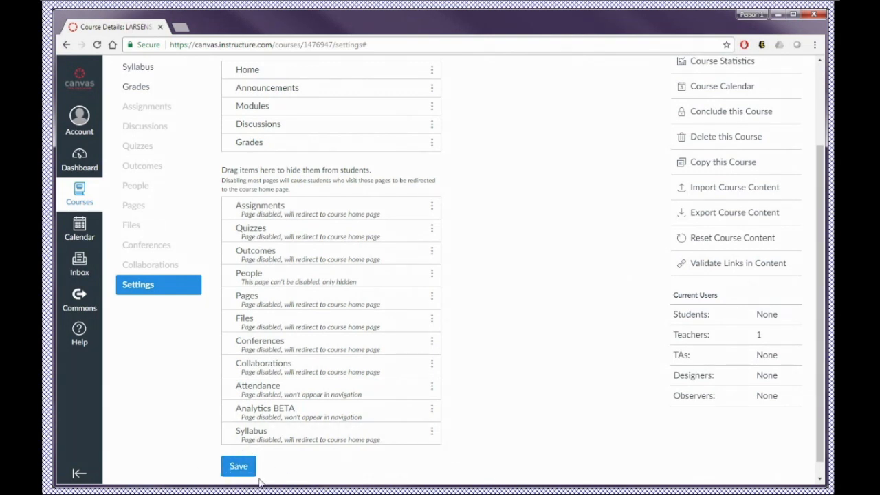
{"action": "left_click", "coordinate": [240, 468]}
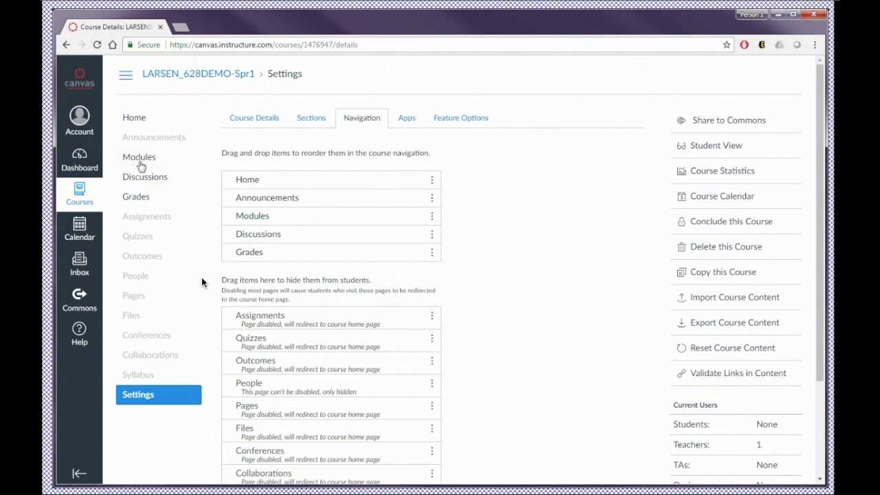
Step: Open the course's Modules page and look over the template modules and their items
{"action": "left_click", "coordinate": [140, 158]}
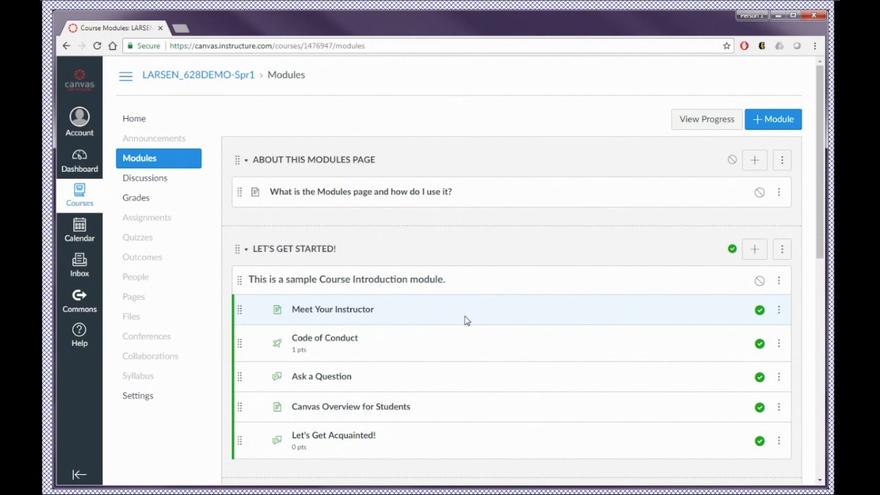
{"action": "scroll", "coordinate": [465, 321], "scroll_direction": "down", "scroll_amount": 1}
{"action": "scroll", "coordinate": [464, 320], "scroll_direction": "down", "scroll_amount": 1}
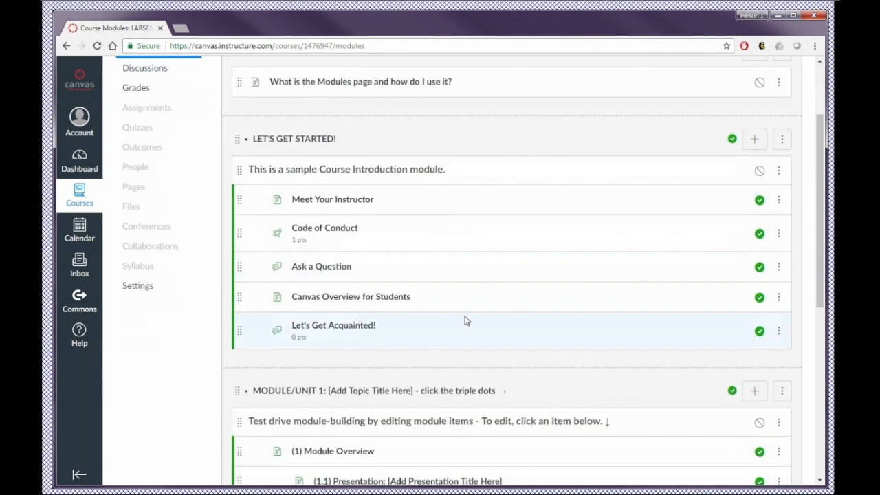
{"action": "scroll", "coordinate": [465, 321], "scroll_direction": "down", "scroll_amount": 1}
{"action": "scroll", "coordinate": [465, 320], "scroll_direction": "down", "scroll_amount": 1}
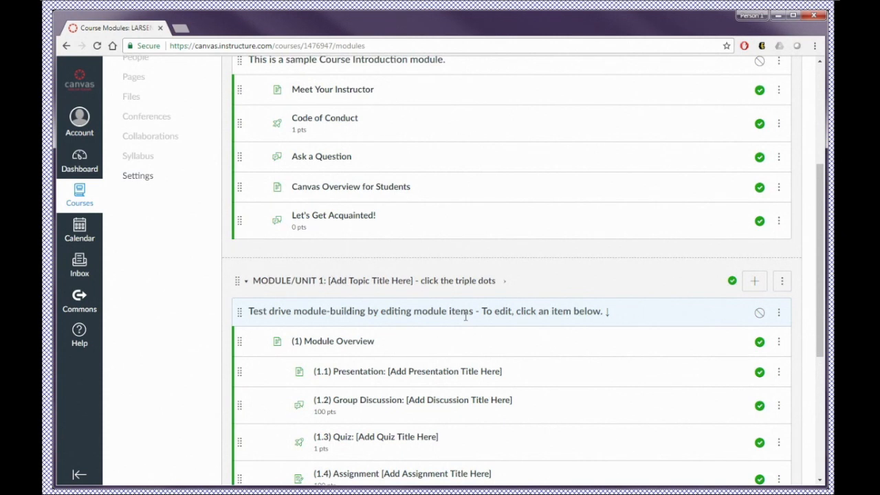
{"action": "scroll", "coordinate": [465, 316], "scroll_direction": "up", "scroll_amount": 2}
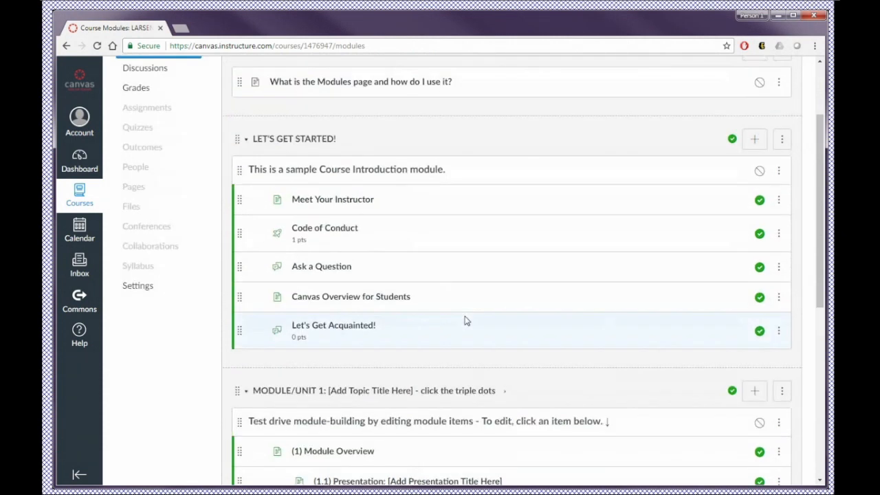
{"action": "scroll", "coordinate": [465, 320], "scroll_direction": "up", "scroll_amount": 2}
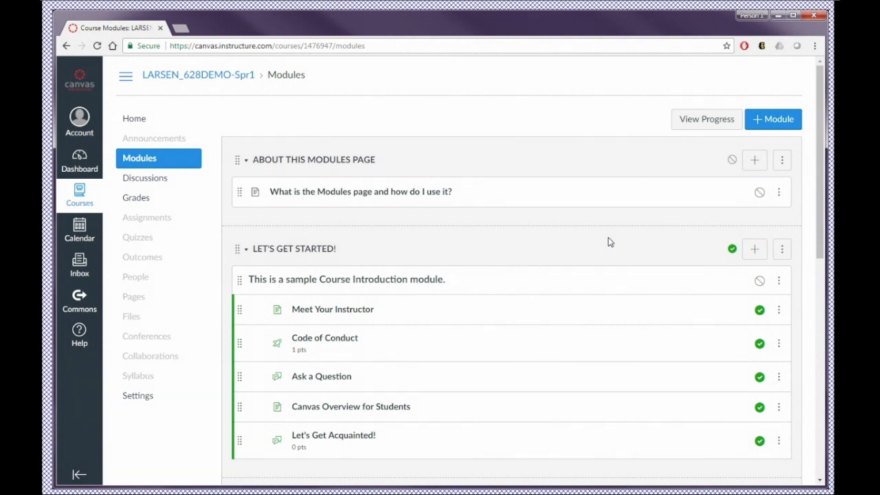
Step: View the "What is the Modules page and how do I use it?" and Meet Your Instructor pages and return to Modules
{"action": "left_click", "coordinate": [393, 198]}
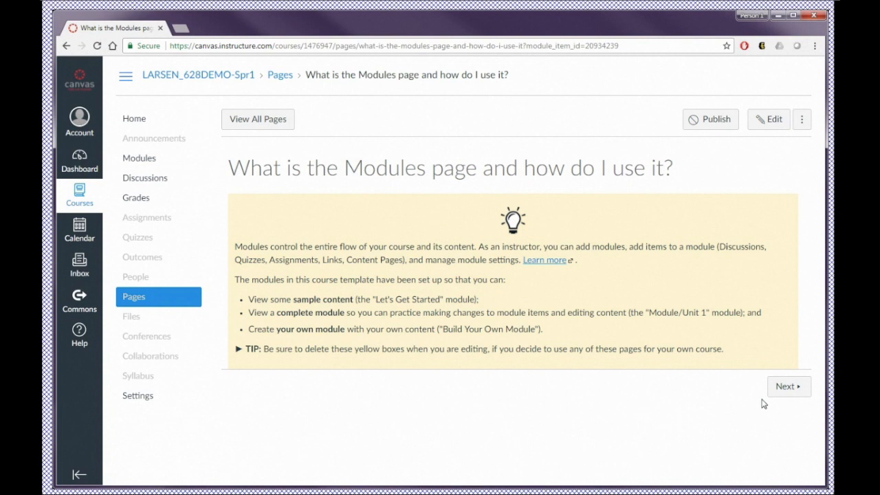
{"action": "left_click", "coordinate": [784, 389]}
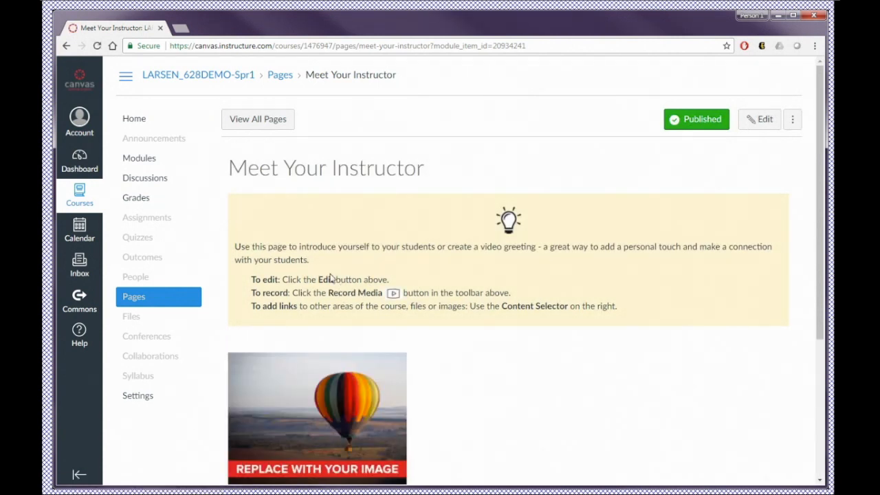
{"action": "scroll", "coordinate": [331, 277], "scroll_direction": "down", "scroll_amount": 3}
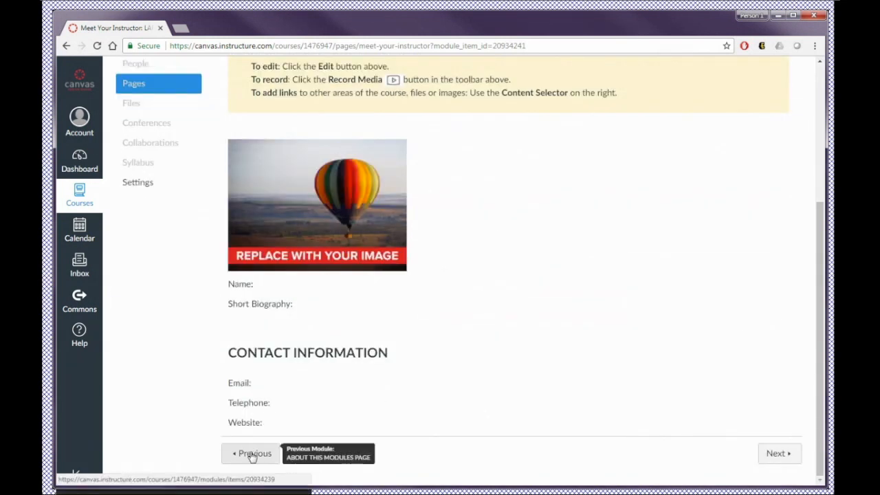
{"action": "left_click", "coordinate": [252, 456]}
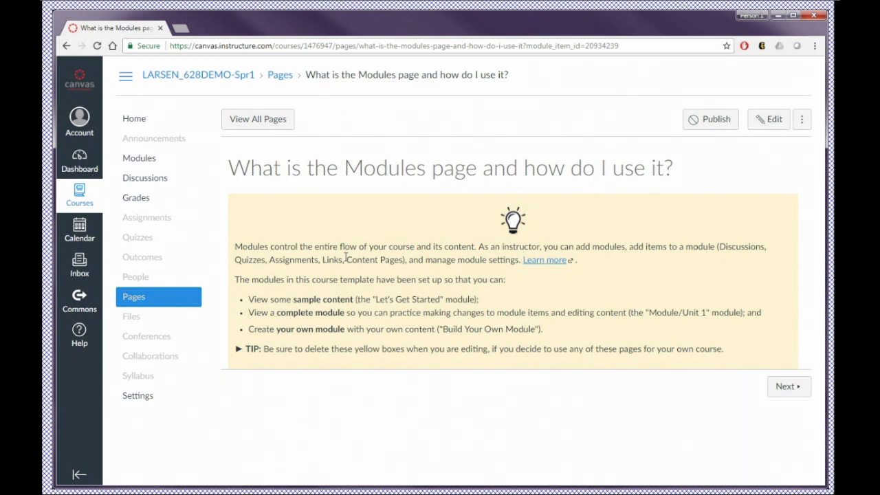
{"action": "left_click", "coordinate": [139, 158]}
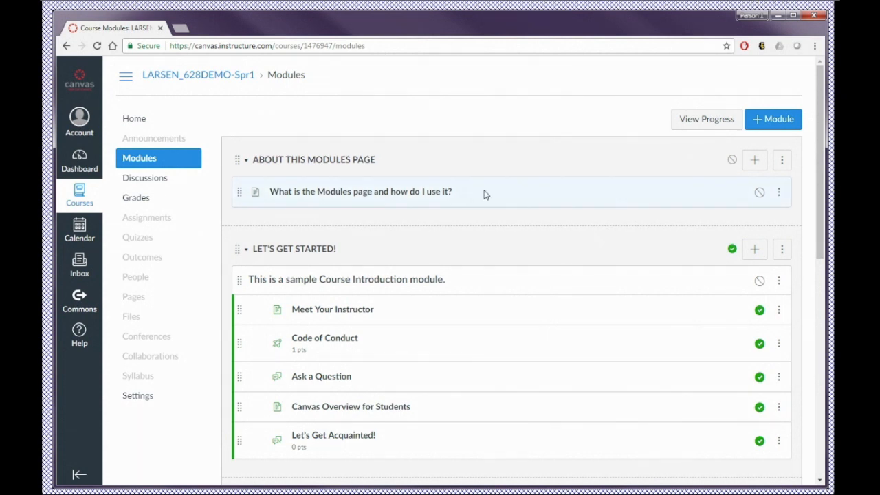
Step: Rename the ABOUT THIS MODULES PAGE module to Shared Instructor Resources
{"action": "left_click", "coordinate": [779, 195]}
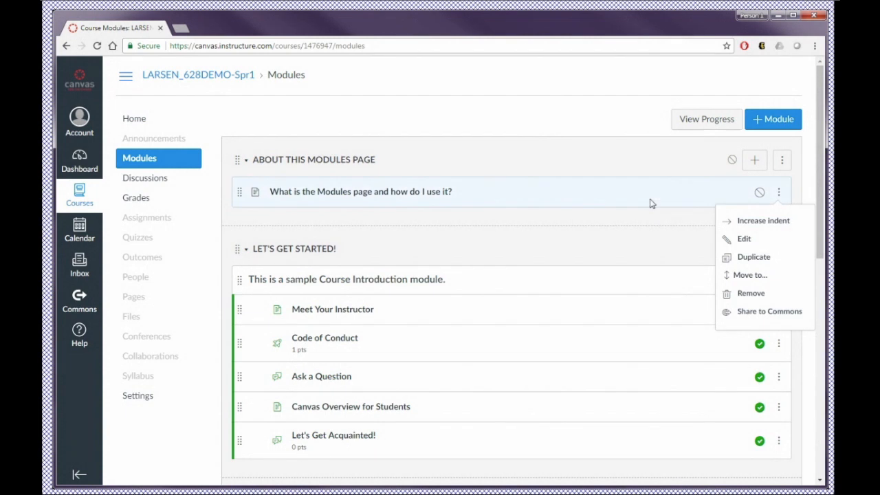
{"action": "left_click", "coordinate": [778, 167]}
{"action": "left_click", "coordinate": [782, 162]}
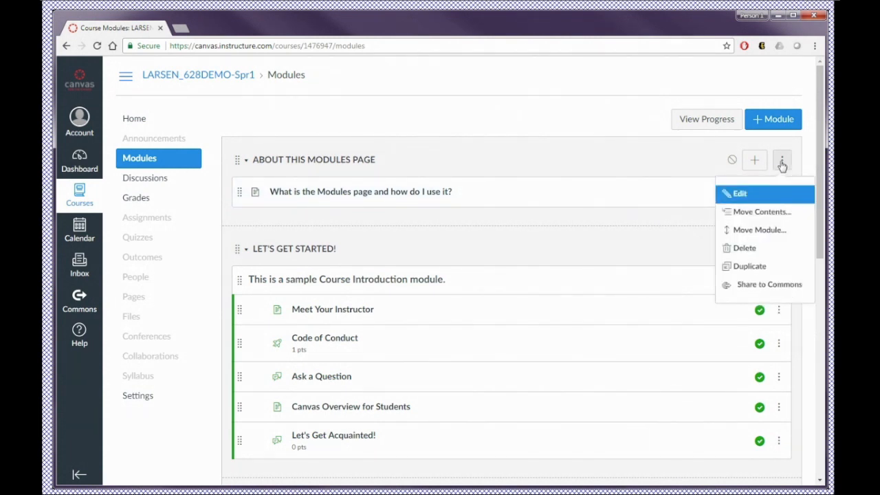
{"action": "left_click", "coordinate": [740, 196]}
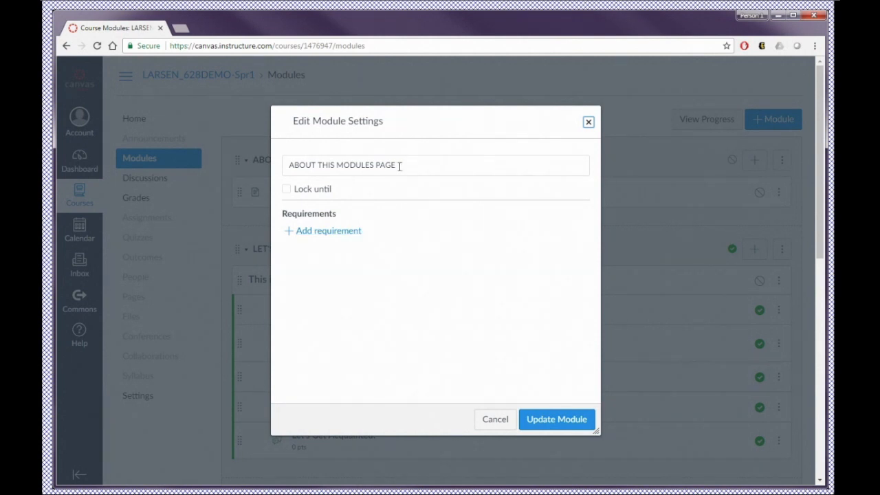
{"action": "left_click_drag", "start_coordinate": [404, 166], "coordinate": [286, 167]}
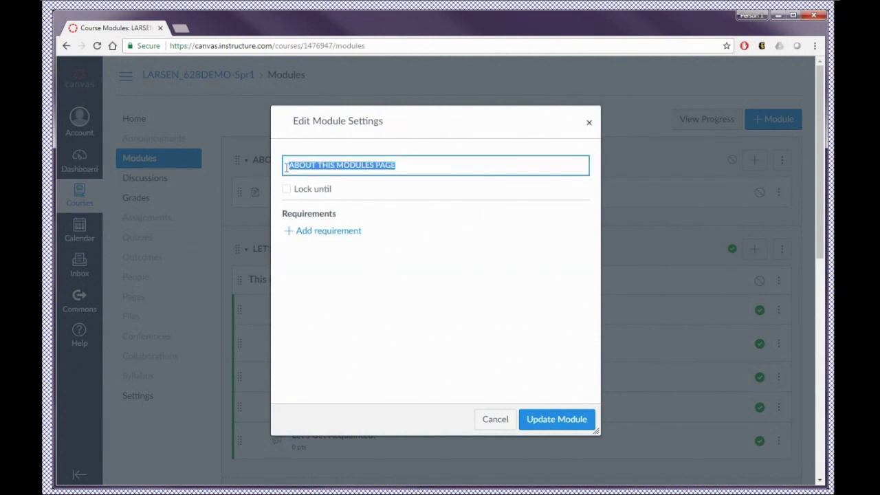
{"action": "type", "text": "Shared Instructor Resources"}
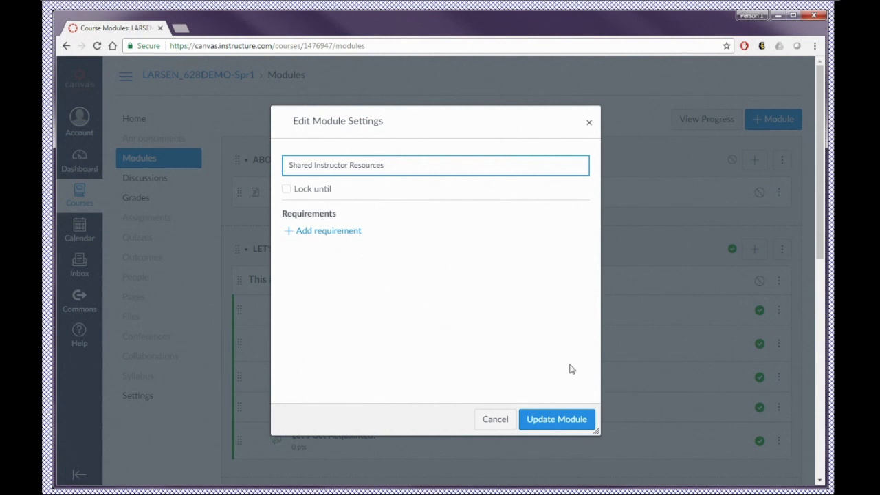
{"action": "left_click", "coordinate": [543, 419]}
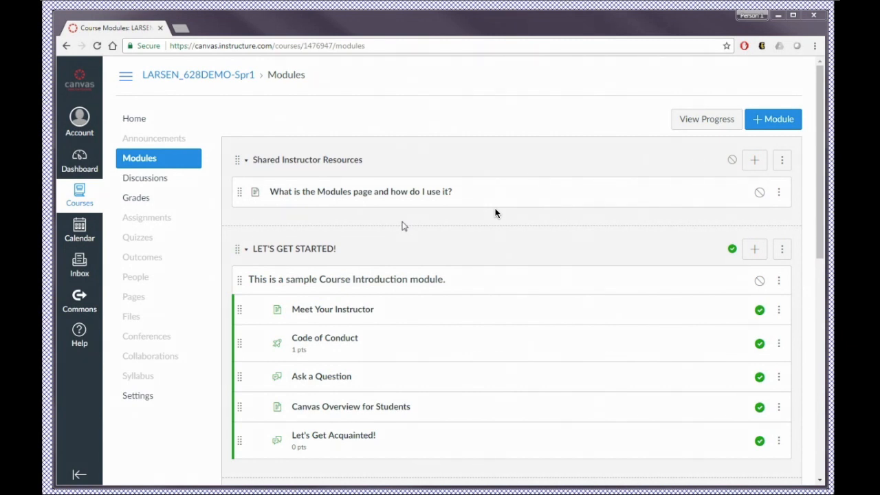
Step: Review the module list from Shared Instructor Resources down to the Canvas Guides help module
{"action": "scroll", "coordinate": [349, 252], "scroll_direction": "down", "scroll_amount": 1}
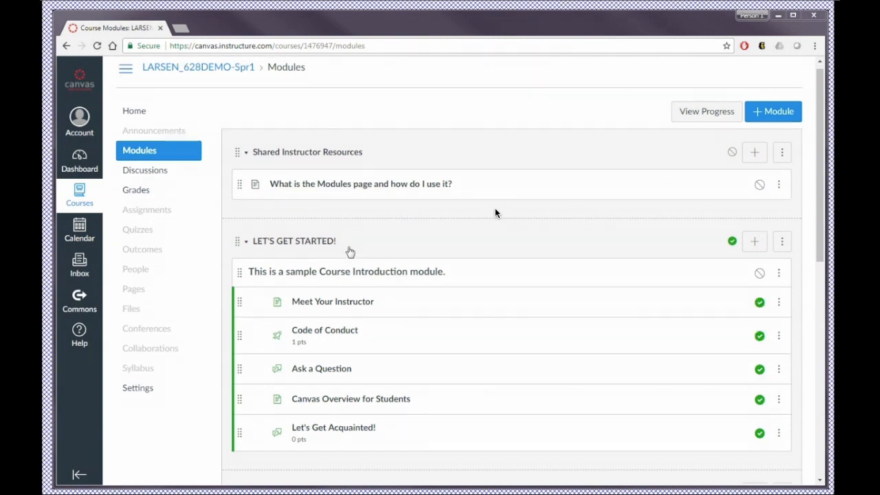
{"action": "scroll", "coordinate": [350, 252], "scroll_direction": "down", "scroll_amount": 3}
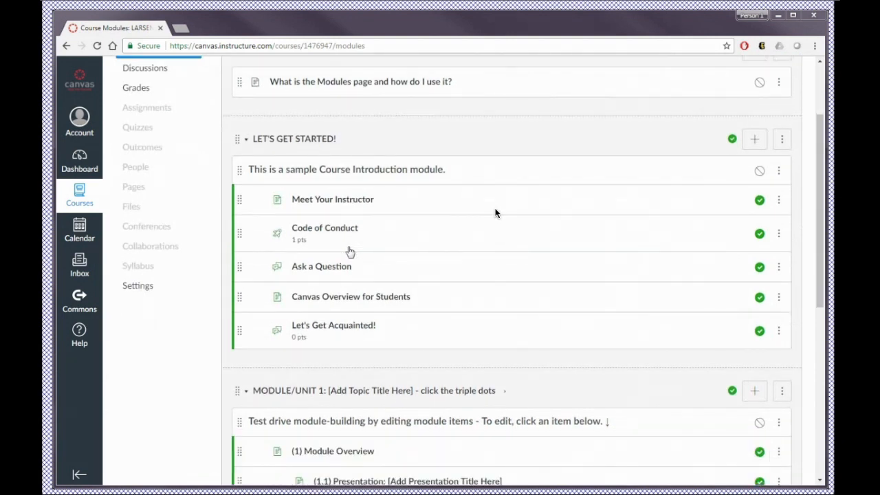
{"action": "scroll", "coordinate": [349, 250], "scroll_direction": "up", "scroll_amount": 3}
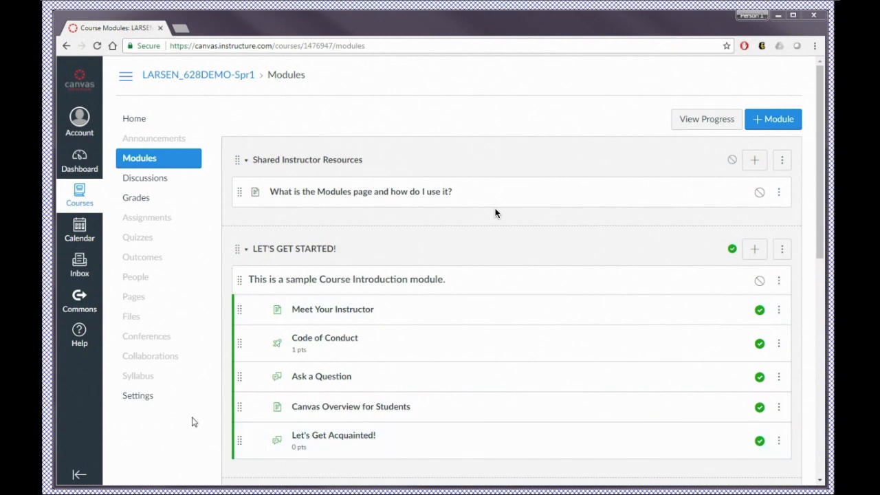
{"action": "scroll", "coordinate": [495, 213], "scroll_direction": "down", "scroll_amount": 1}
{"action": "scroll", "coordinate": [495, 213], "scroll_direction": "down", "scroll_amount": 1}
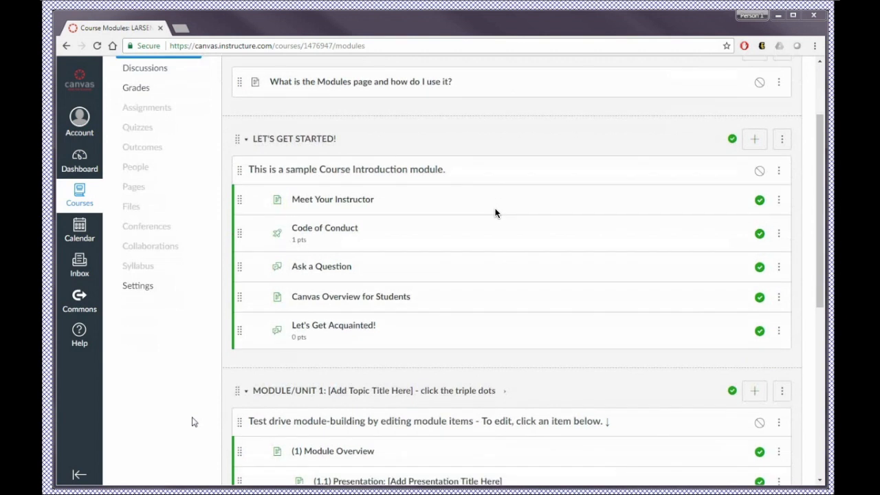
{"action": "scroll", "coordinate": [495, 214], "scroll_direction": "down", "scroll_amount": 4}
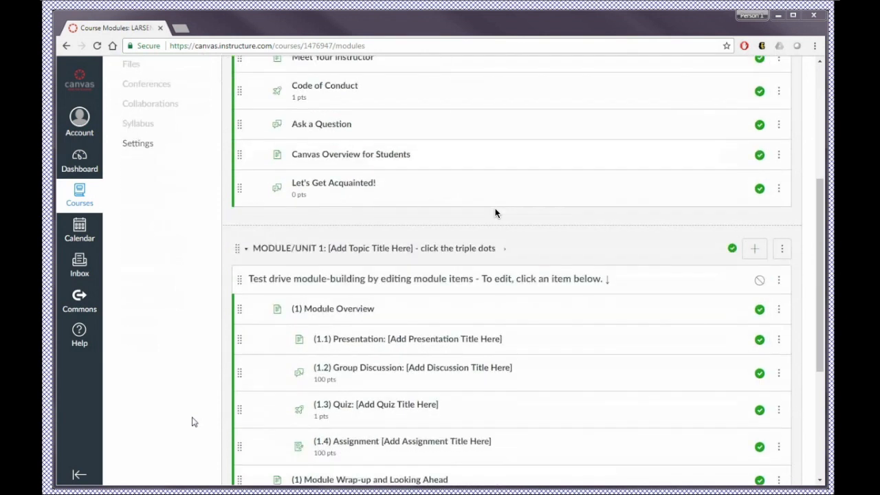
{"action": "scroll", "coordinate": [495, 213], "scroll_direction": "down", "scroll_amount": 2}
{"action": "scroll", "coordinate": [495, 213], "scroll_direction": "up", "scroll_amount": 2}
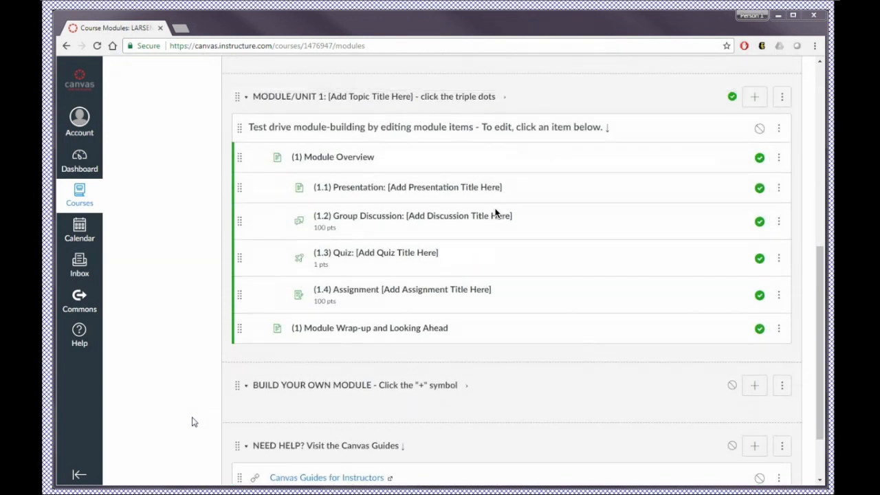
{"action": "scroll", "coordinate": [495, 213], "scroll_direction": "up", "scroll_amount": 6}
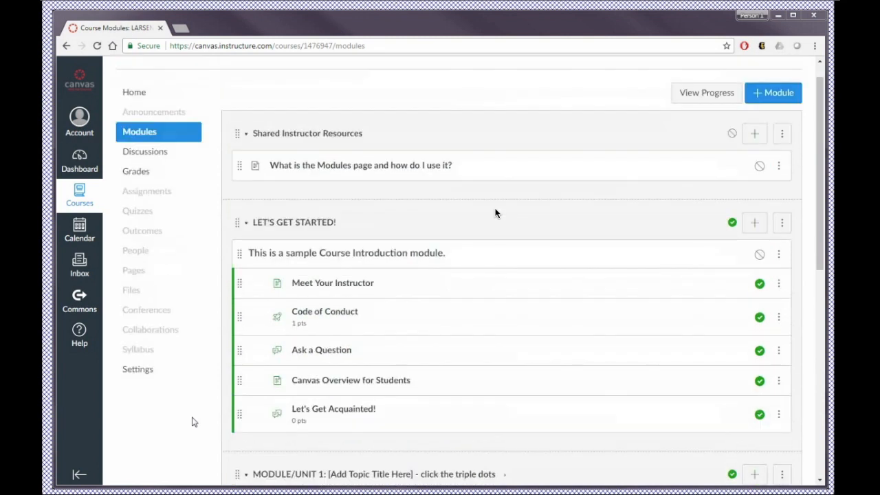
{"action": "scroll", "coordinate": [495, 213], "scroll_direction": "up", "scroll_amount": 1}
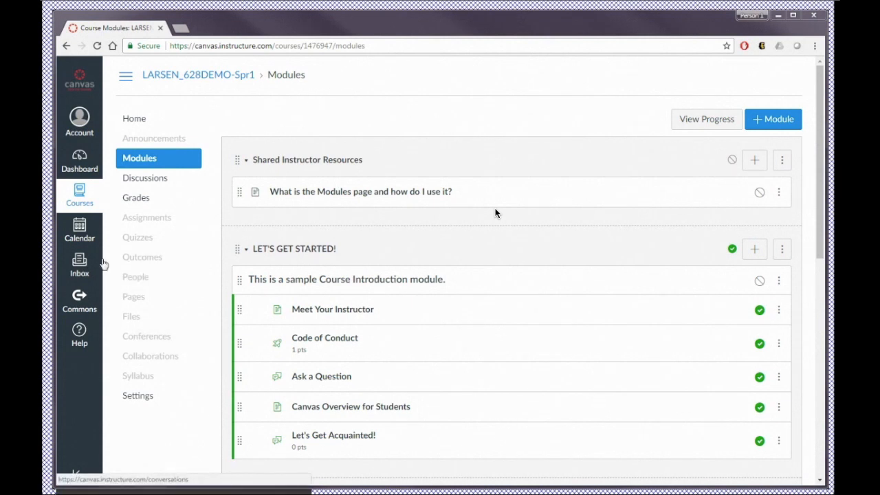
Step: Start adding people to the course by email address and enter the two colleagues' email addresses on separate lines
{"action": "left_click", "coordinate": [146, 282]}
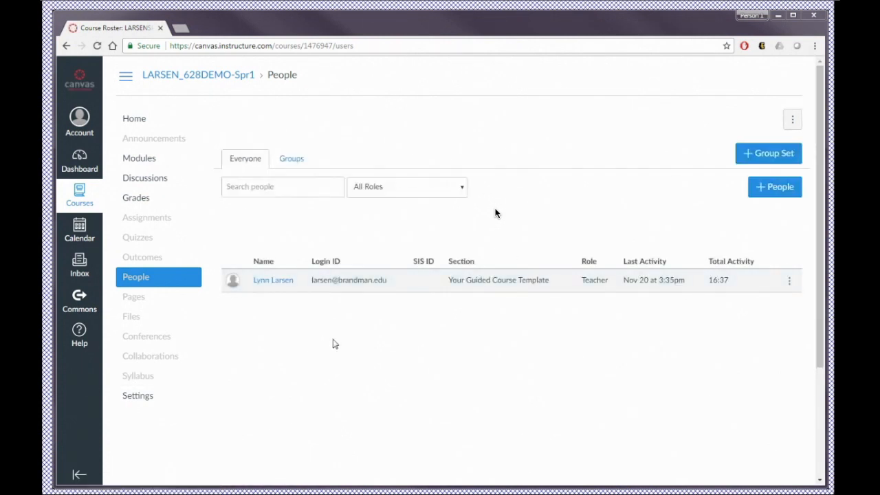
{"action": "left_click", "coordinate": [777, 192]}
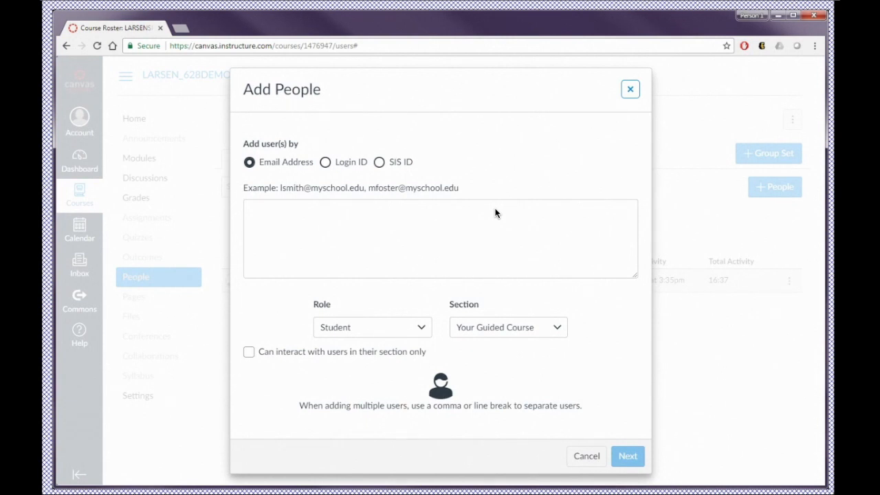
{"action": "left_click", "coordinate": [275, 208]}
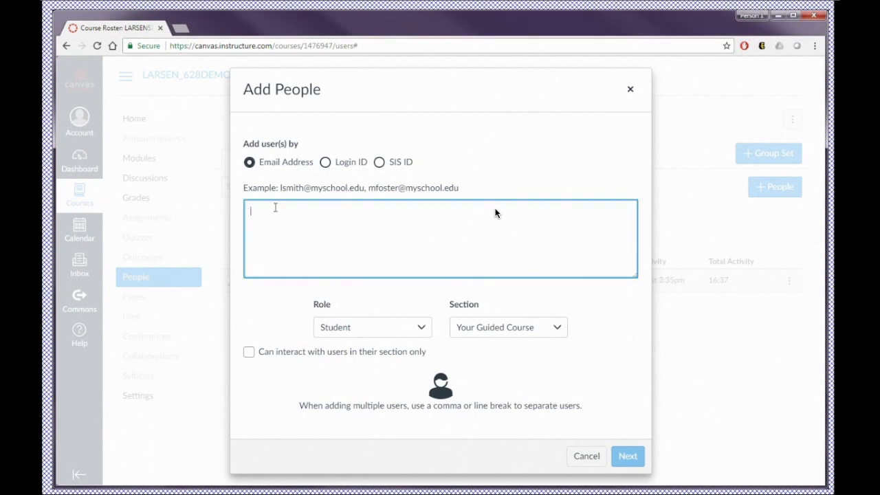
{"action": "key", "text": "ctrl+v"}
{"action": "key", "text": "Return"}
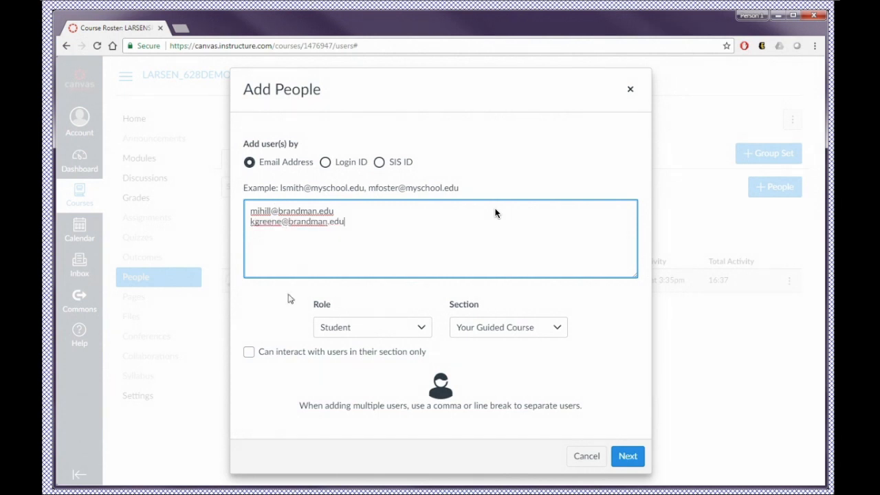
Step: Assign the Teacher role to both people being added and proceed to the user check
{"action": "left_click", "coordinate": [415, 334]}
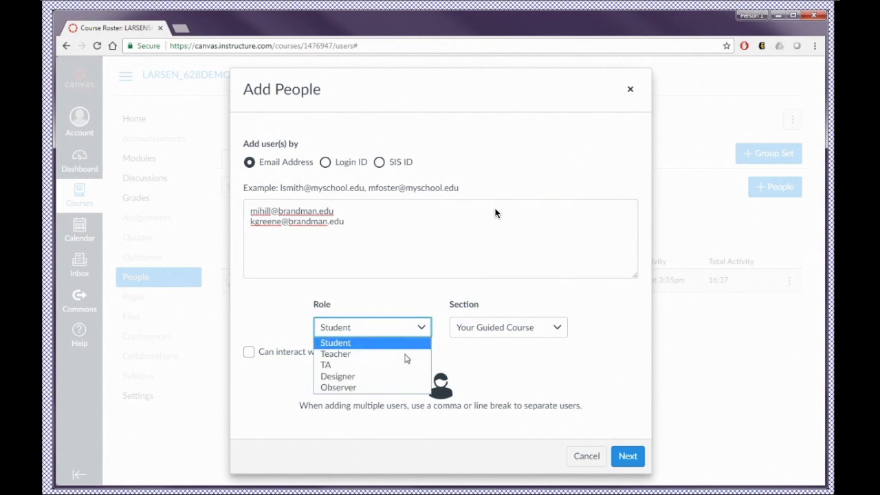
{"action": "left_click", "coordinate": [406, 354]}
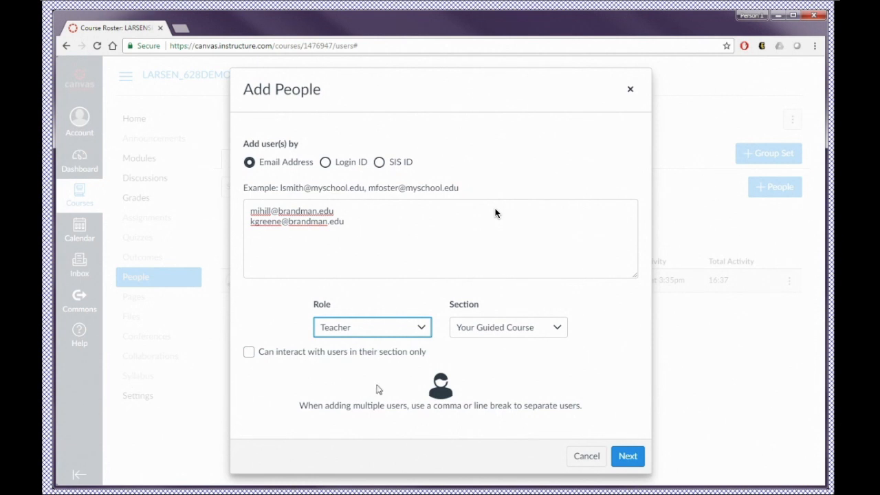
{"action": "left_click", "coordinate": [623, 456]}
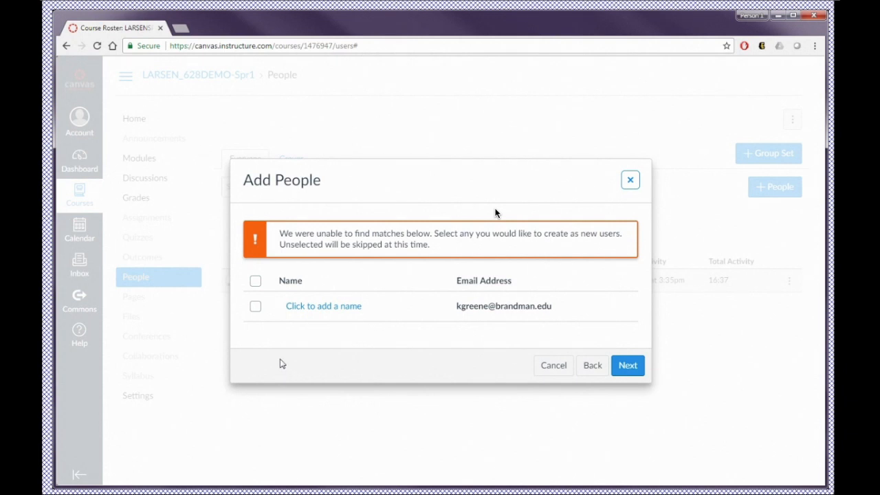
Step: Create the unmatched person as a new user by entering their name, and add both users to the course
{"action": "left_click", "coordinate": [255, 307]}
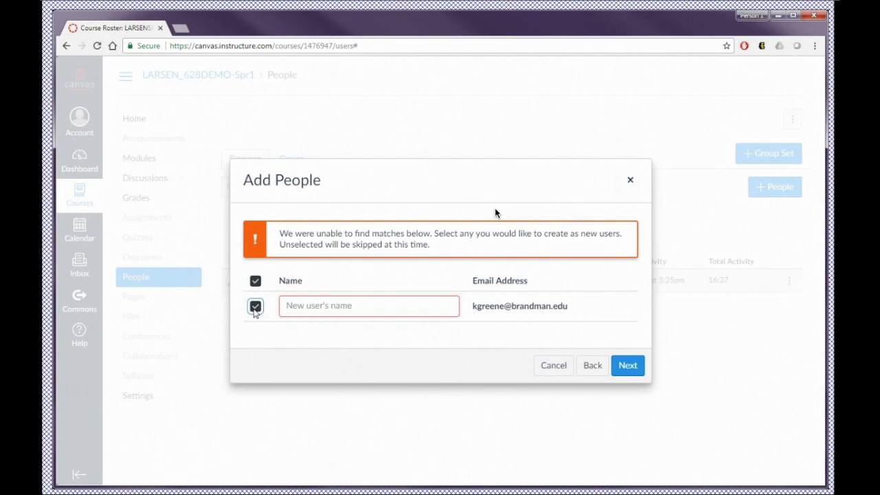
{"action": "left_click", "coordinate": [320, 305]}
{"action": "type", "text": "Dr. K. Greene"}
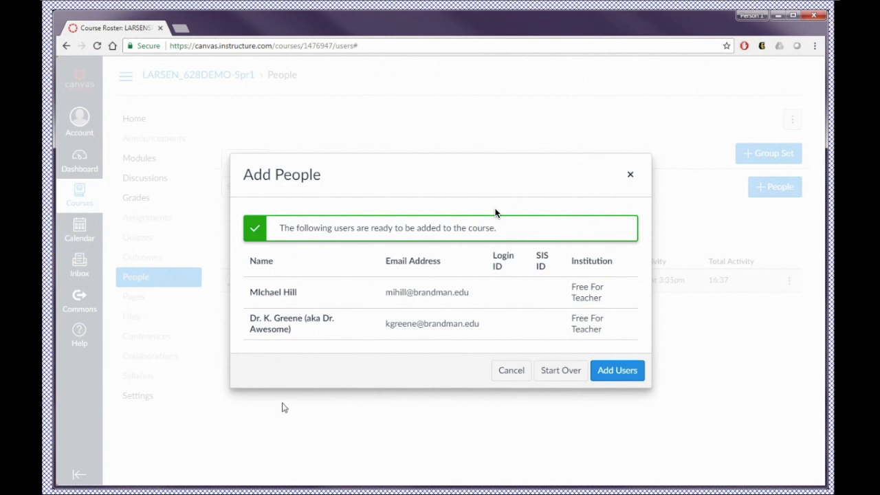
{"action": "left_click", "coordinate": [614, 372]}
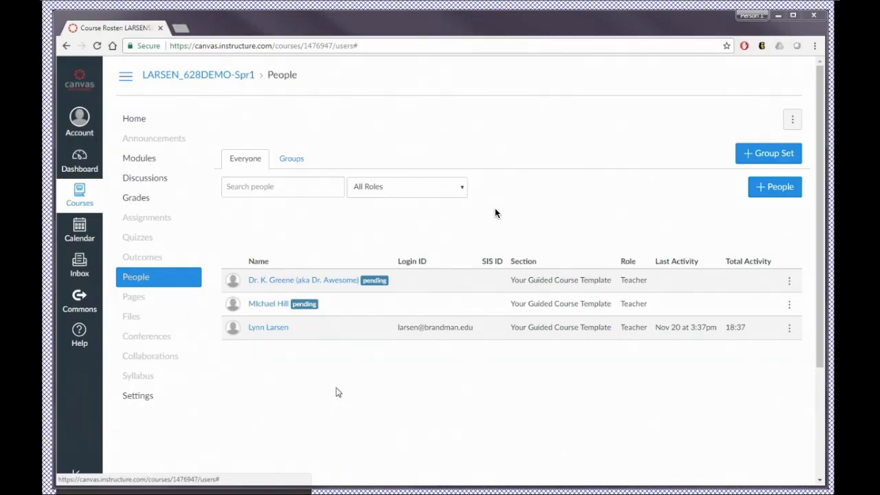
Step: Look over the course's home page down to the welcome section and reopen the course from the Dashboard
{"action": "left_click", "coordinate": [134, 120]}
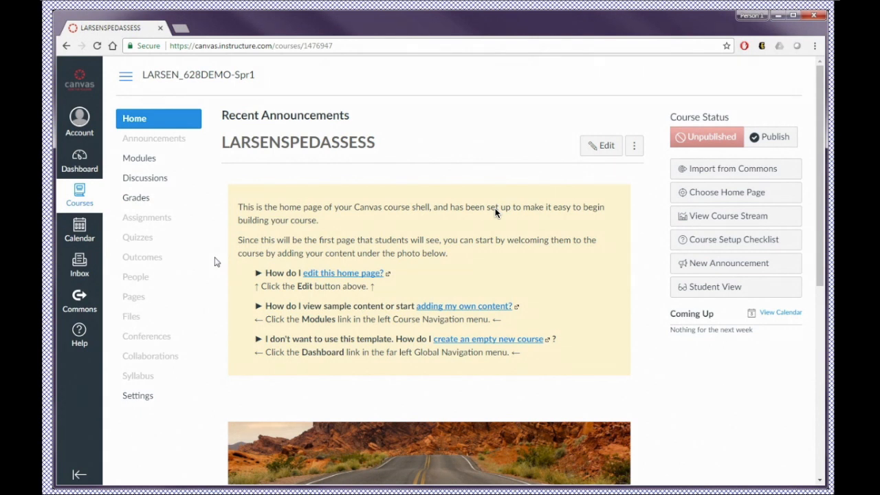
{"action": "scroll", "coordinate": [495, 213], "scroll_direction": "down", "scroll_amount": 1}
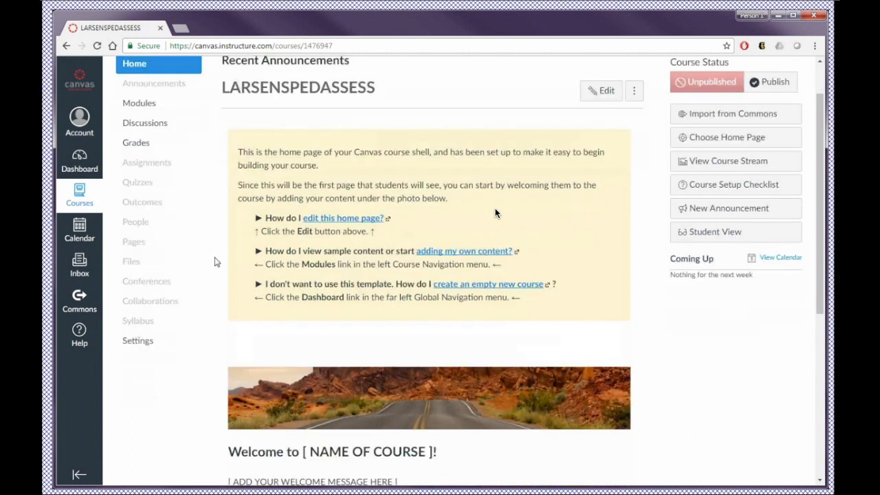
{"action": "scroll", "coordinate": [495, 213], "scroll_direction": "down", "scroll_amount": 3}
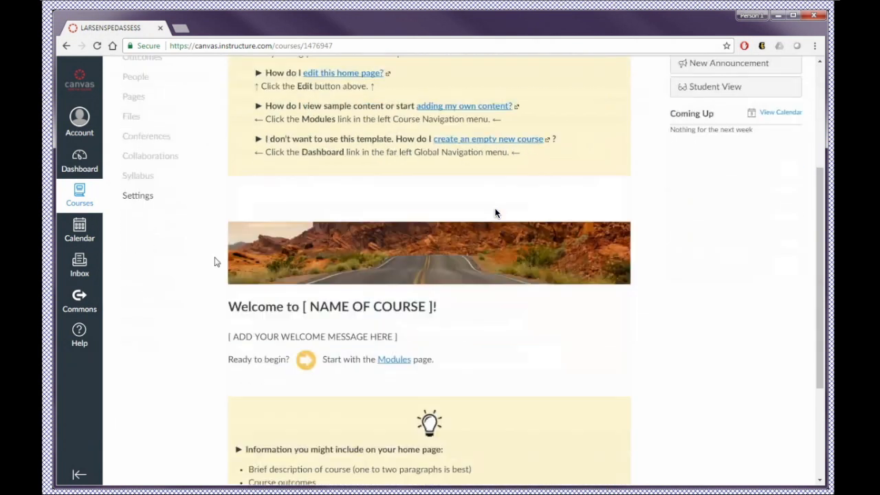
{"action": "scroll", "coordinate": [496, 214], "scroll_direction": "up", "scroll_amount": 2}
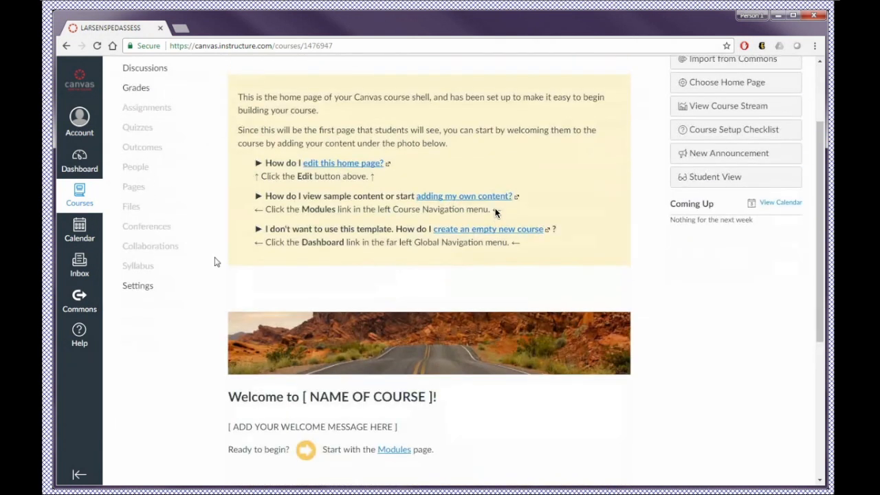
{"action": "scroll", "coordinate": [496, 213], "scroll_direction": "up", "scroll_amount": 2}
{"action": "left_click", "coordinate": [79, 161]}
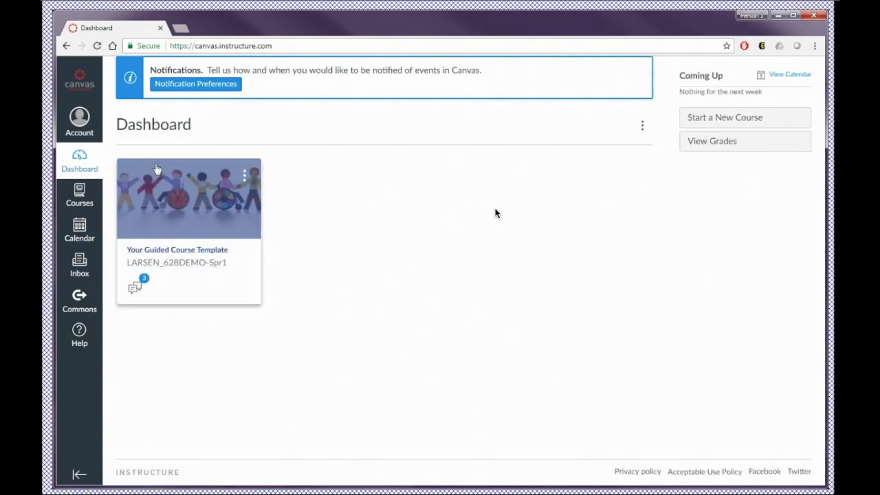
{"action": "left_click", "coordinate": [188, 252]}
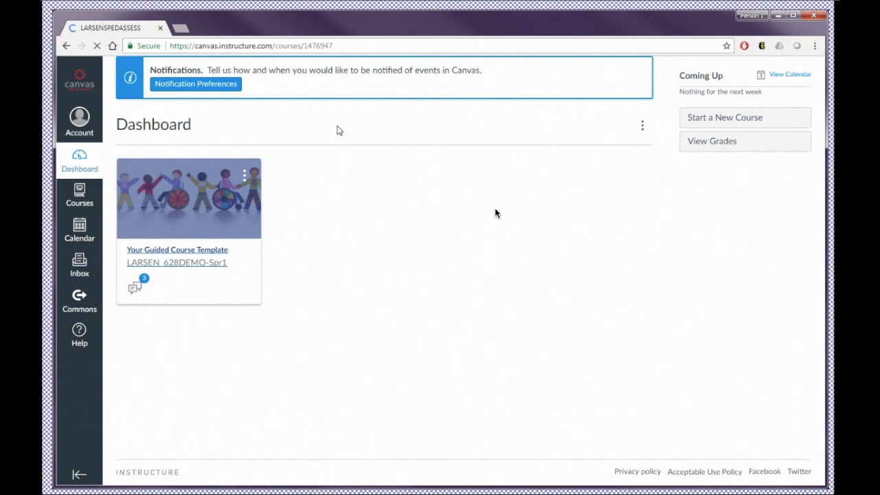